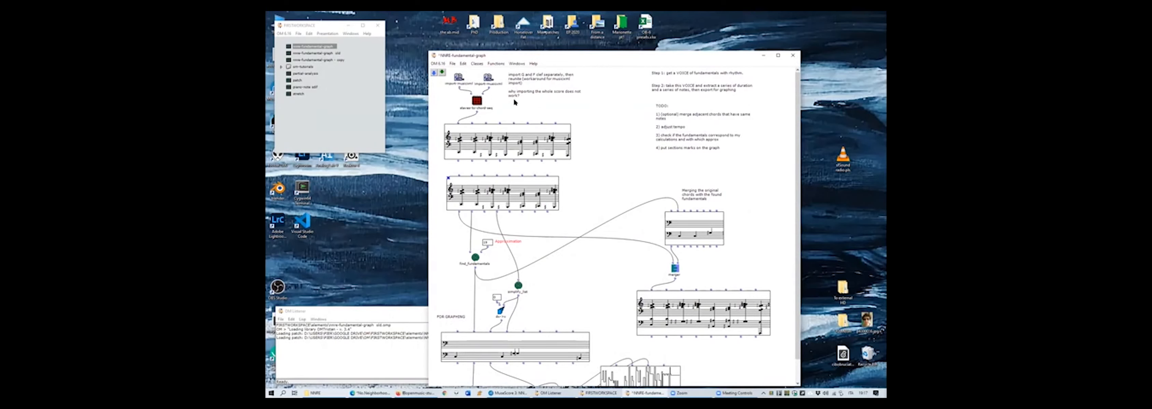
# Step: Duplicate the import-musicxml box into the free area beside the import comments and add a POLY box below the copy
pyautogui.click(488, 81)
pyautogui.click(545, 112)
pyautogui.hotkey('ctrl', 'v')
pyautogui.doubleClick(596, 111)
pyautogui.press('Return')
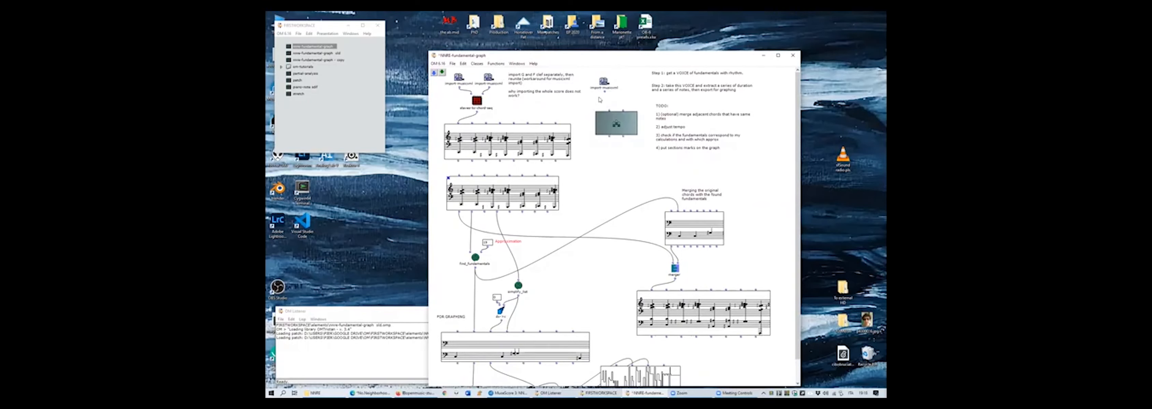
# Step: Enlarge the new POLY box, position it under the copied import-musicxml box and connect that box's output to it
pyautogui.moveTo(637, 135); pyautogui.dragTo(681, 167)
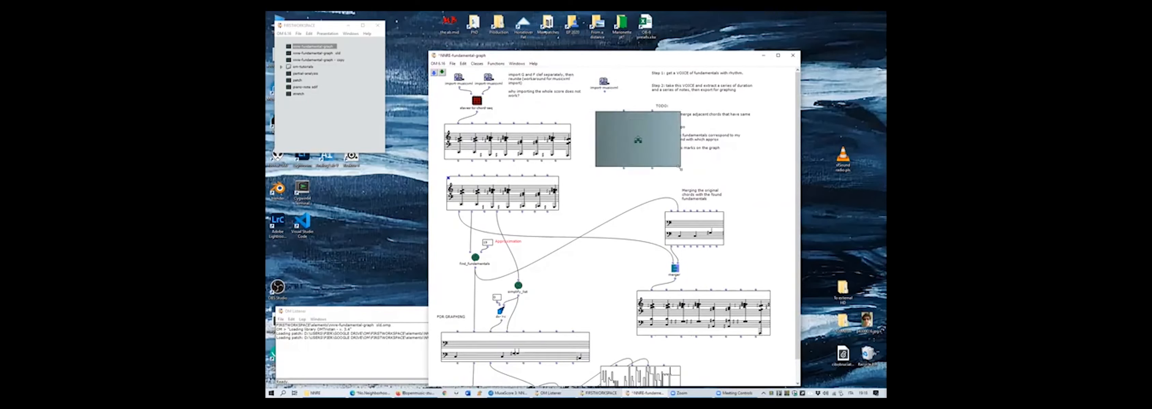
pyautogui.moveTo(645, 144); pyautogui.dragTo(631, 137)
pyautogui.click(633, 167)
pyautogui.moveTo(602, 89); pyautogui.dragTo(610, 105)
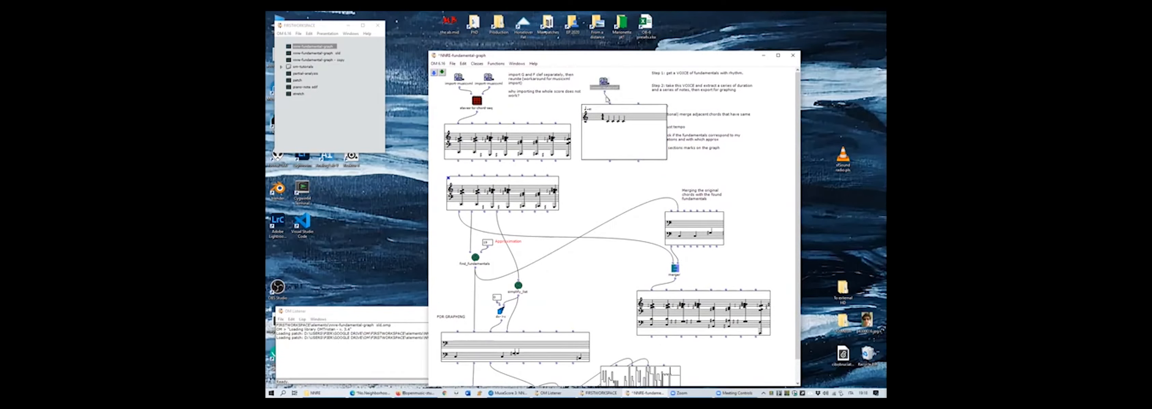
# Step: Evaluate the POLY box and locate the exports folder of Small project phase 2 in File Explorer
pyautogui.press('v')
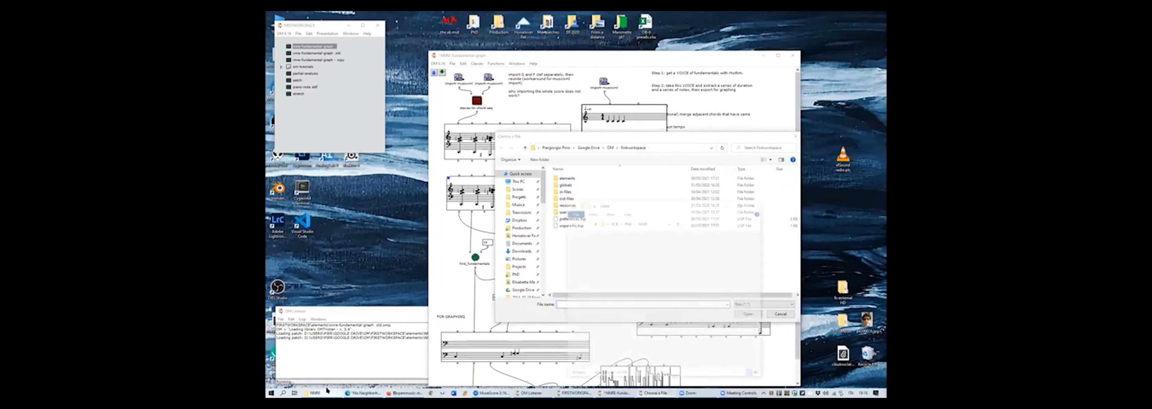
pyautogui.click(317, 392)
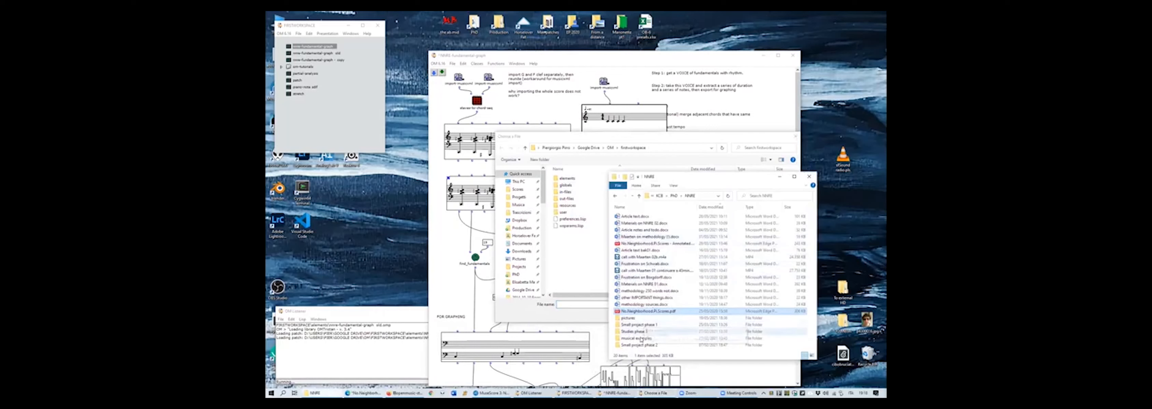
pyautogui.click(642, 345)
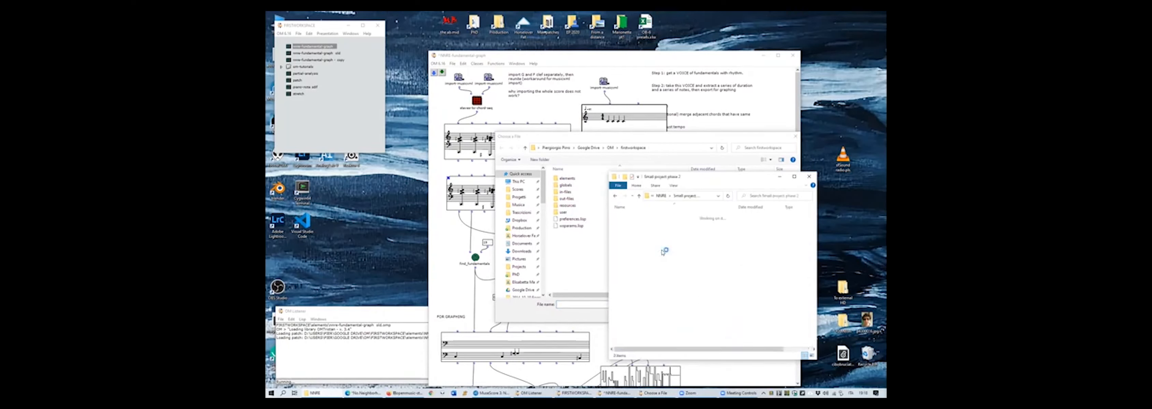
pyautogui.click(632, 218)
pyautogui.doubleClick(632, 217)
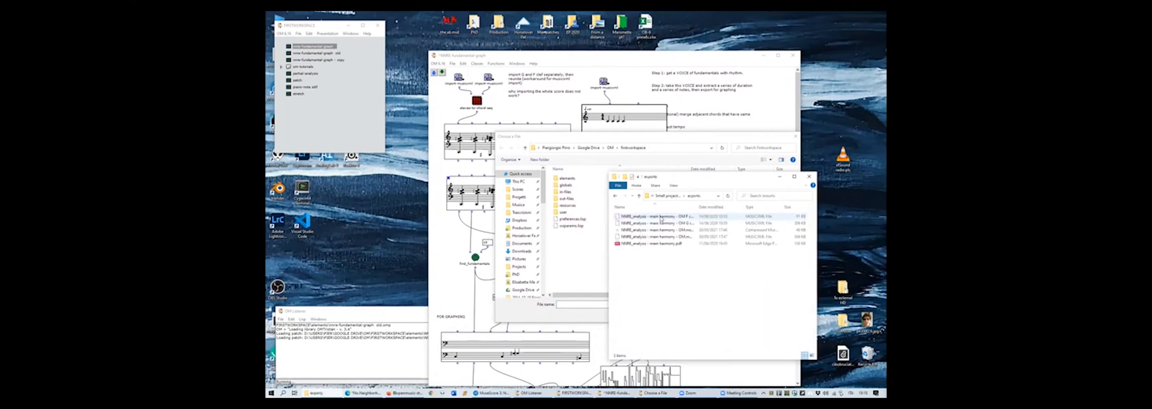
# Step: Point the file chooser to the located exports folder and import NNRE_analysis - main harmony - OM.musicxml
pyautogui.click(682, 196)
pyautogui.click(663, 149)
pyautogui.write('D:\\Users\\pier\\Documents\\Dropbox\\ICE\\PhD\\NNRE\\Small project phase 2\\exports')
pyautogui.press('Return')
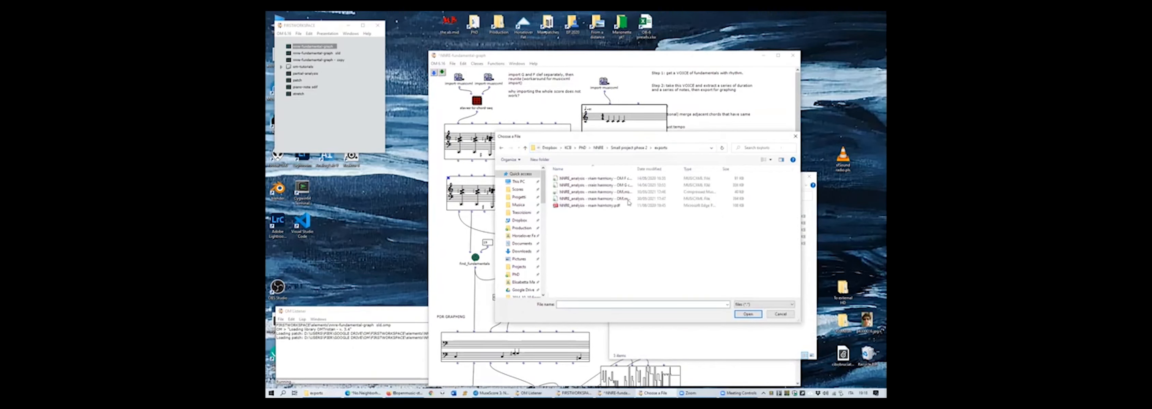
pyautogui.moveTo(635, 169); pyautogui.dragTo(680, 168)
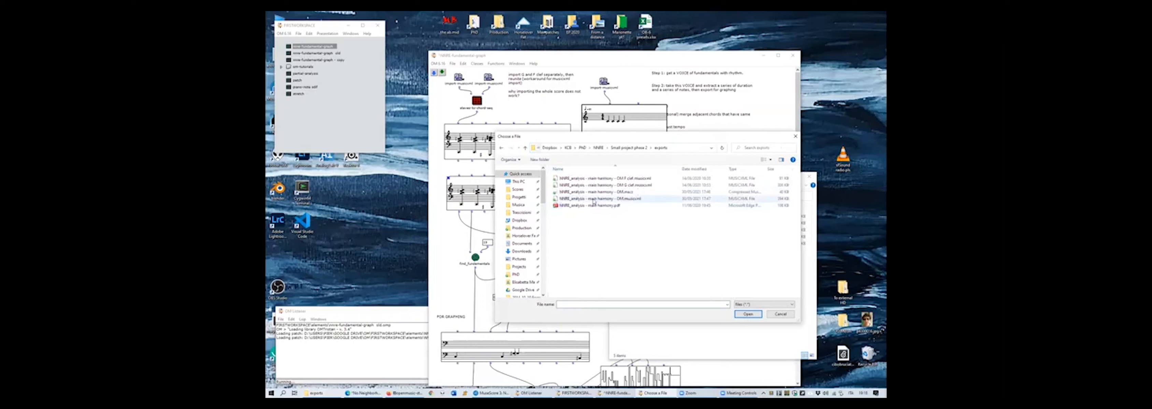
pyautogui.doubleClick(593, 200)
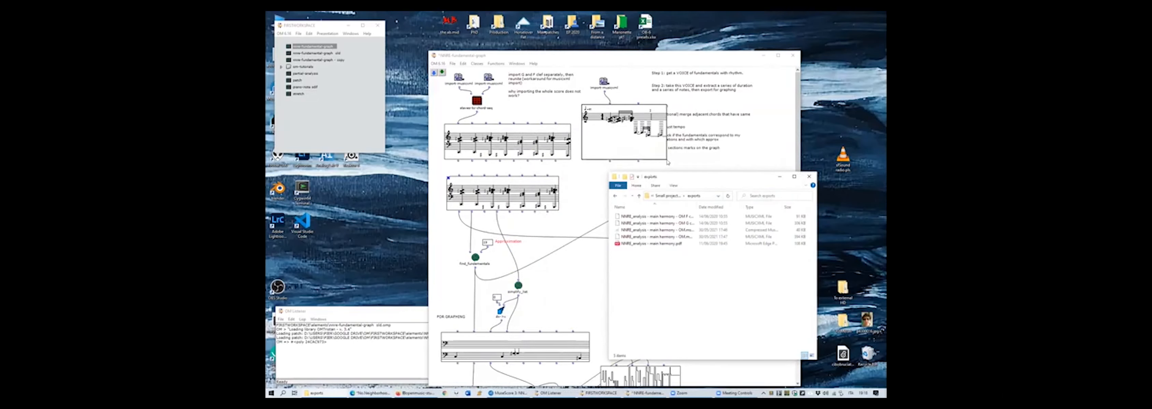
# Step: Open the imported POLY score in an enlarged editor window and check it against the original score in MuseScore
pyautogui.click(667, 161)
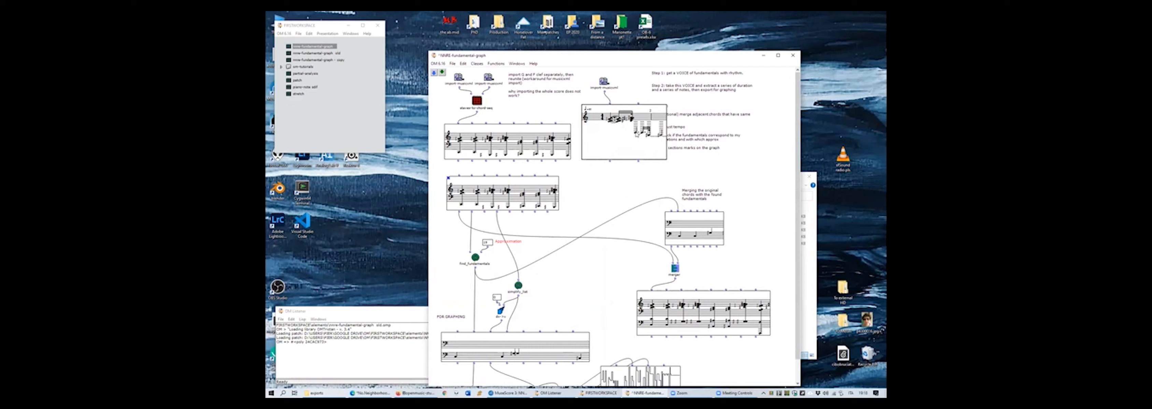
pyautogui.doubleClick(632, 142)
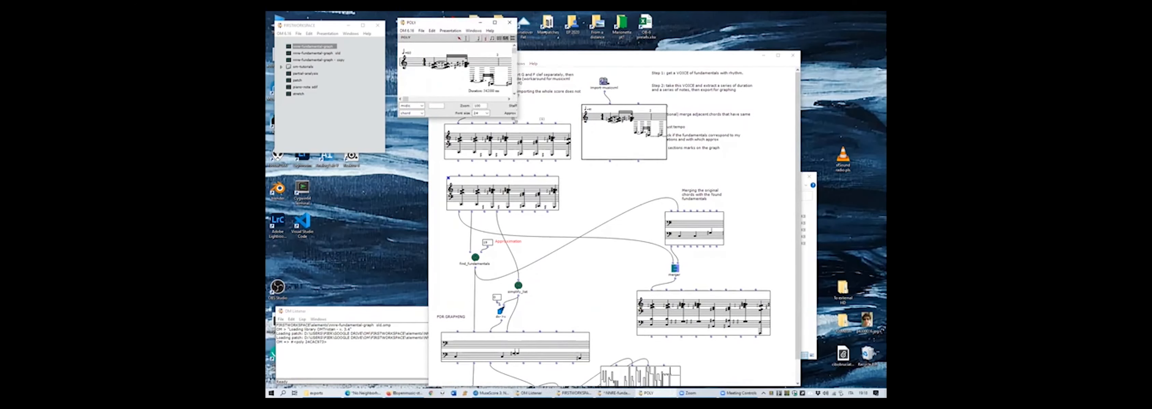
pyautogui.moveTo(515, 117); pyautogui.dragTo(815, 252)
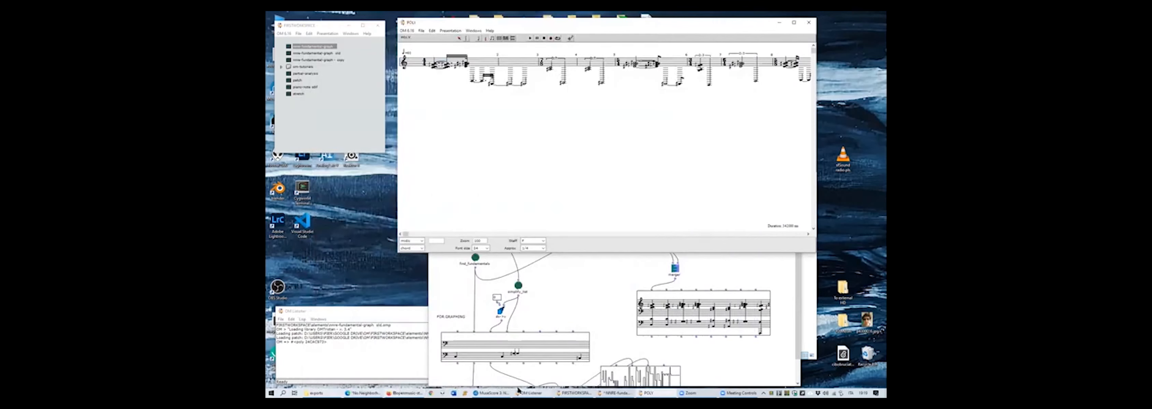
pyautogui.click(497, 393)
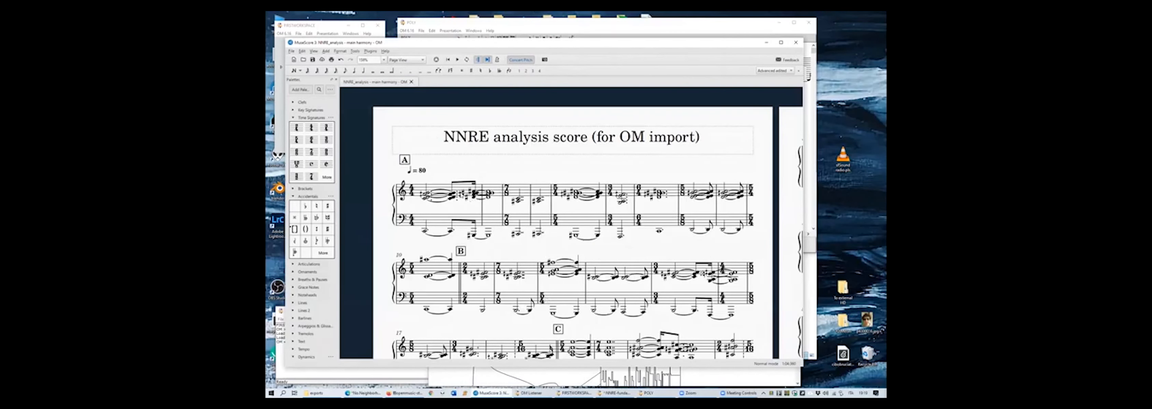
pyautogui.click(433, 31)
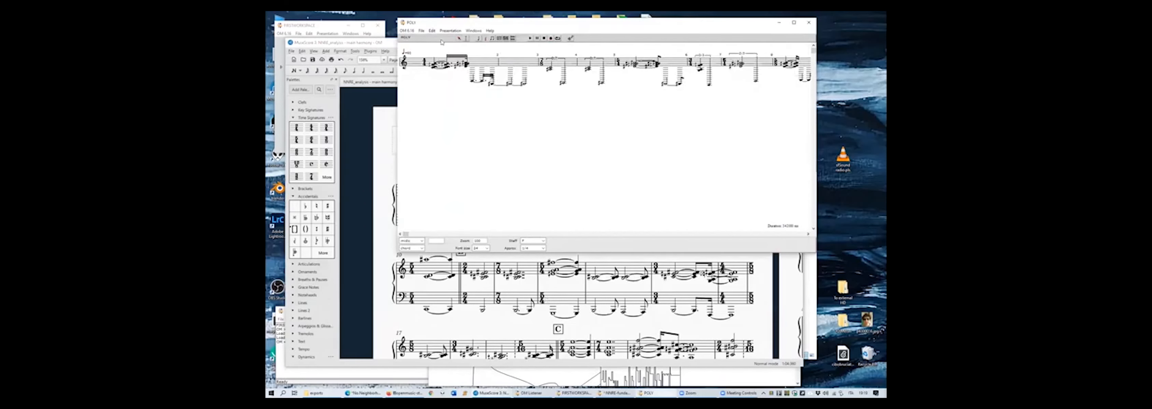
# Step: Show the POLY score on a treble-and-bass staff, shrink its editor to compare with the MuseScore score, and return to the patch
pyautogui.click(535, 242)
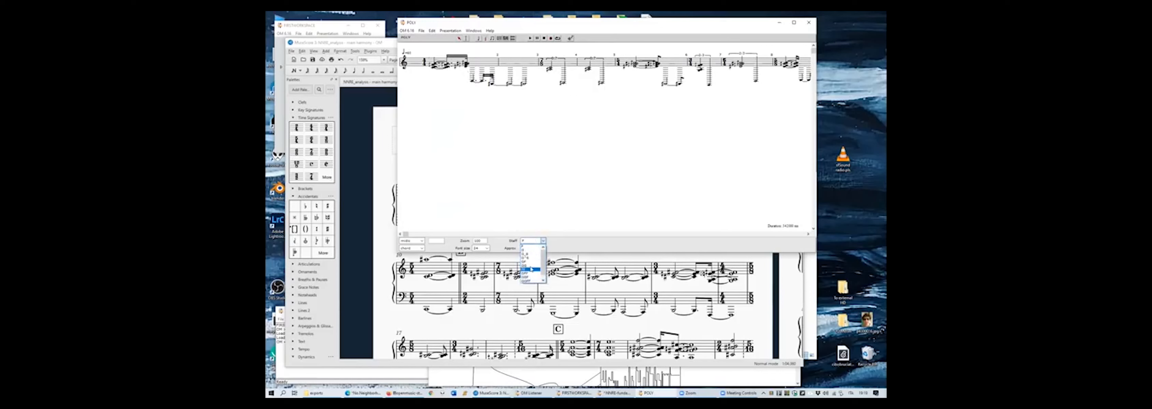
pyautogui.click(530, 263)
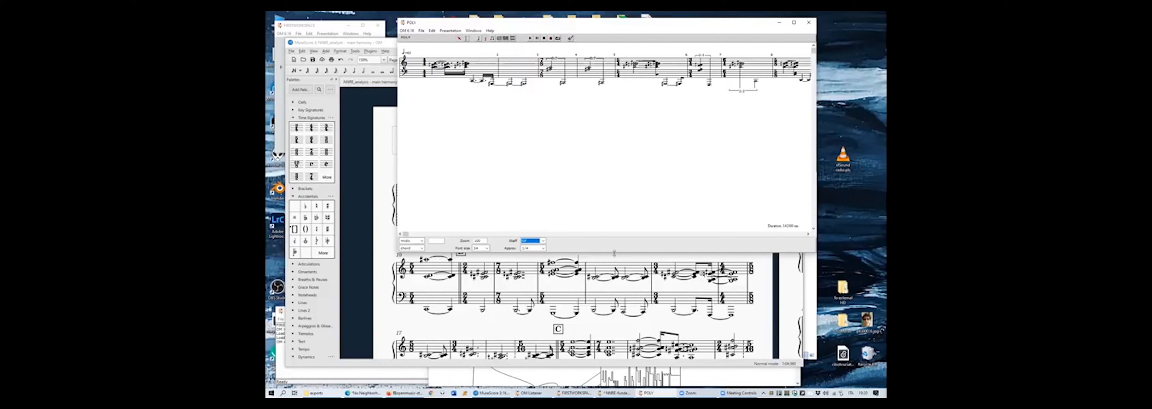
pyautogui.moveTo(613, 254); pyautogui.dragTo(606, 111)
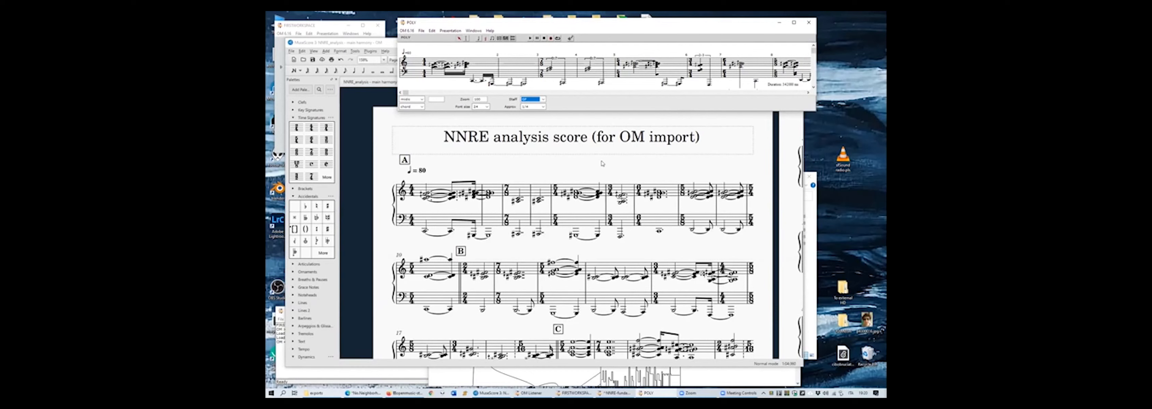
pyautogui.click(714, 380)
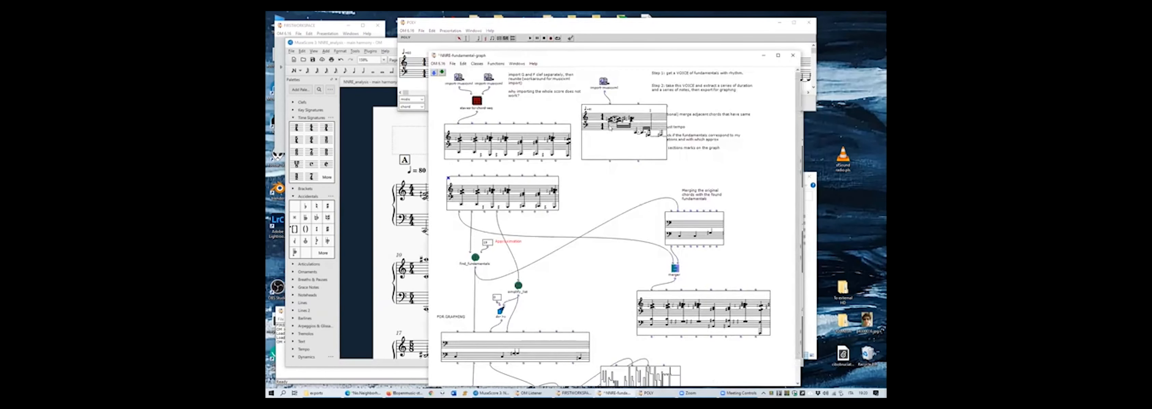
# Step: Open the staves-to-chord-seq subpatch and extend its window to show the whole chain down to the output
pyautogui.click(603, 82)
pyautogui.click(615, 134)
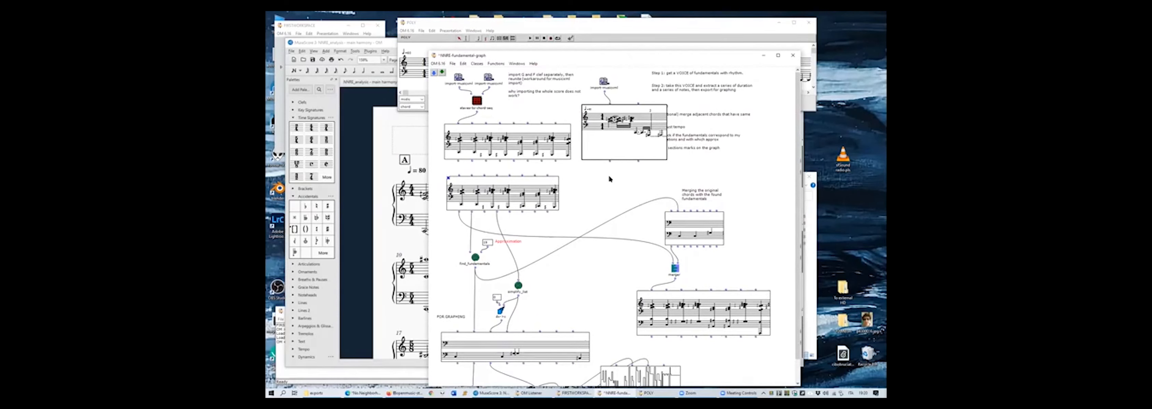
pyautogui.click(477, 101)
pyautogui.click(508, 114)
pyautogui.click(477, 104)
pyautogui.doubleClick(477, 103)
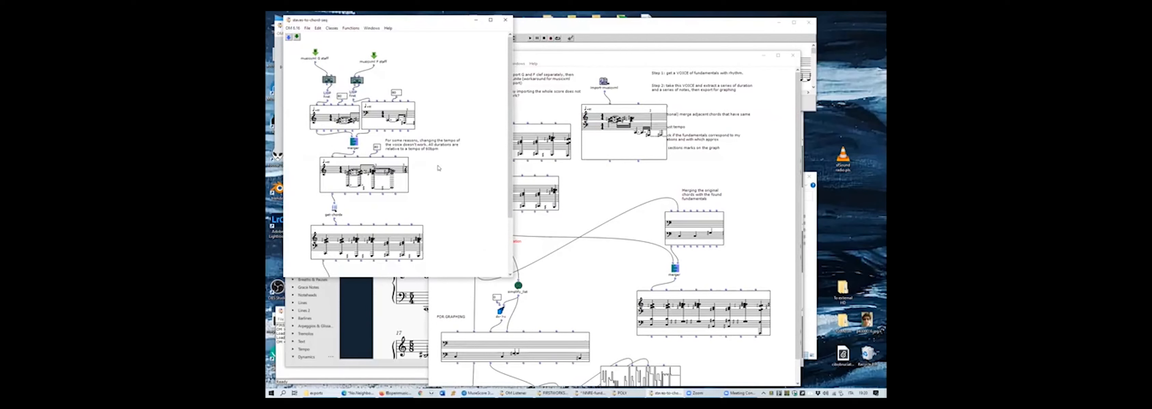
pyautogui.scroll(-4, 438, 168)
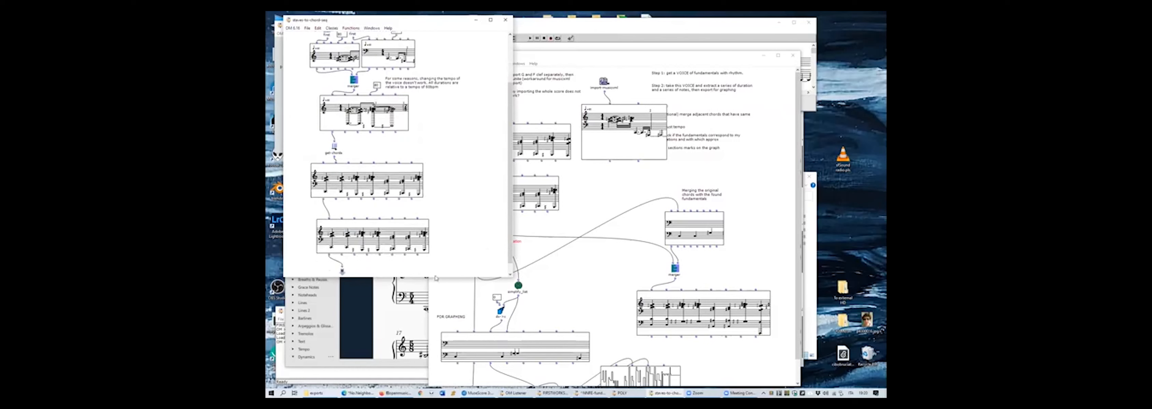
pyautogui.moveTo(435, 277); pyautogui.dragTo(434, 365)
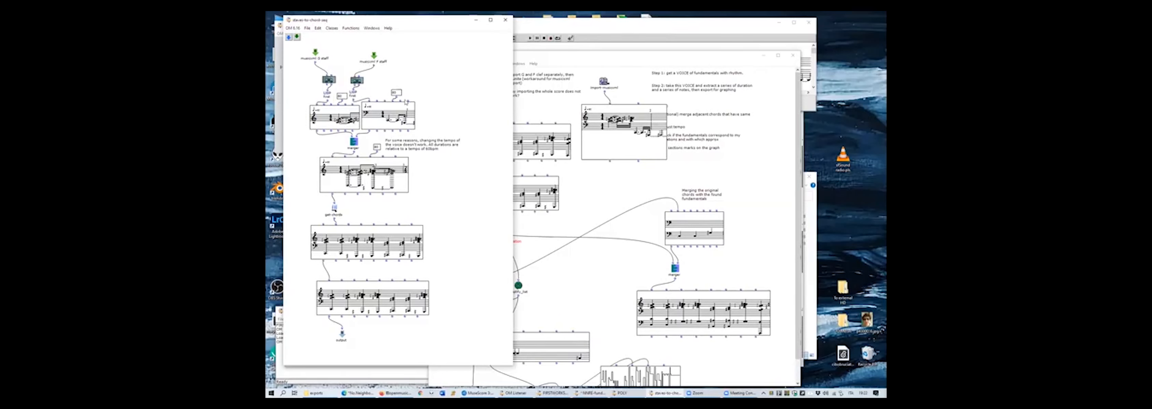
# Step: Delete the test import-musicxml box and its connected POLY box from the main patch
pyautogui.click(620, 187)
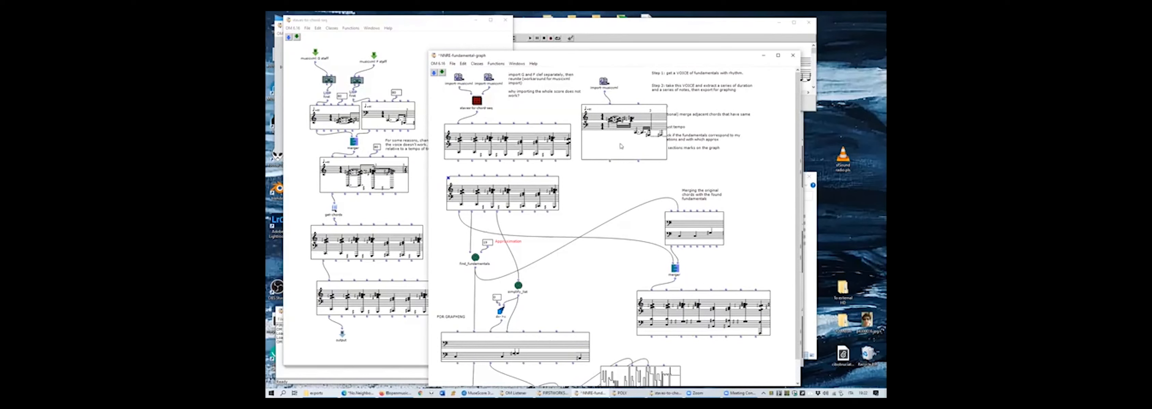
pyautogui.moveTo(603, 82); pyautogui.dragTo(607, 83)
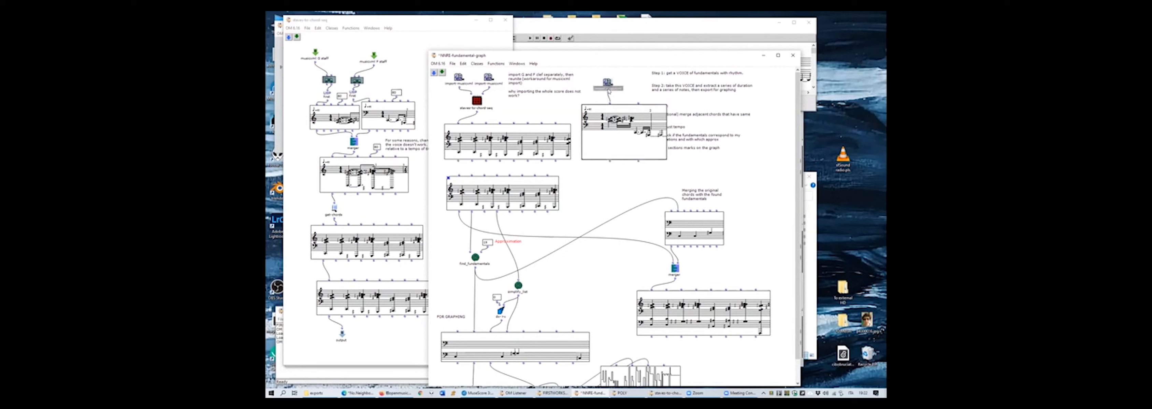
pyautogui.press('Delete')
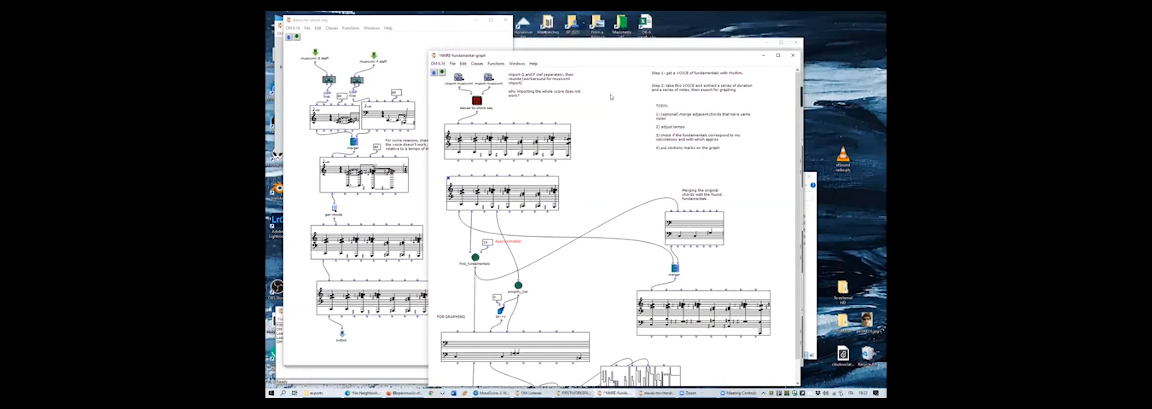
# Step: Bring the staves-to-chord-seq subpatch forward and examine the two musicxml staff inputs and the VOICE boxes they feed
pyautogui.click(415, 23)
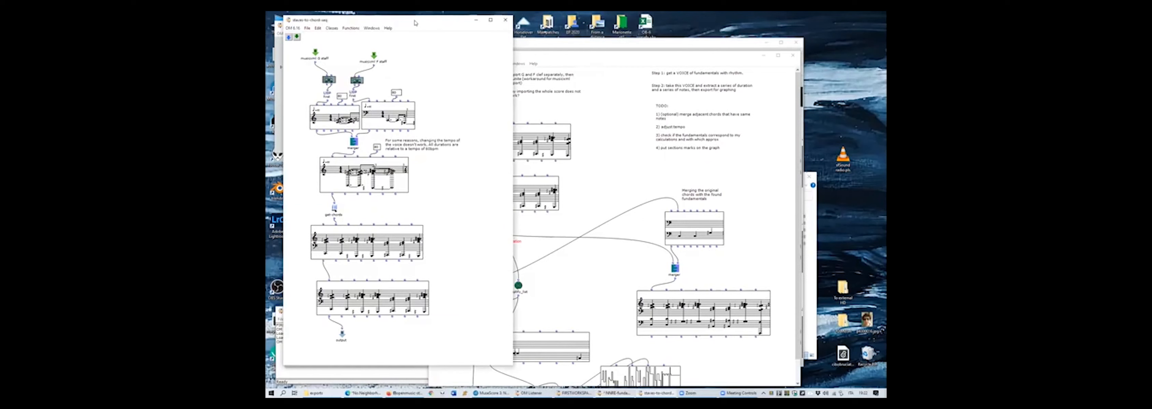
pyautogui.moveTo(414, 23); pyautogui.dragTo(432, 33)
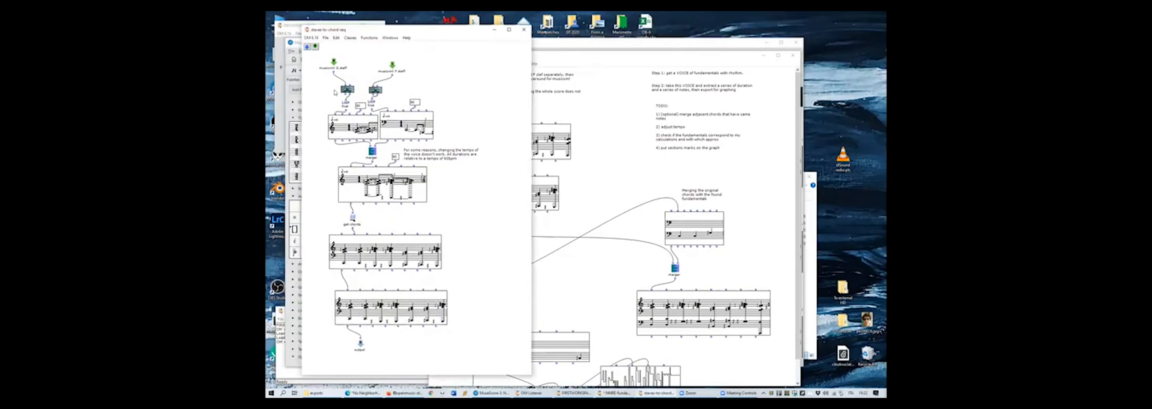
pyautogui.click(332, 64)
pyautogui.click(393, 64)
pyautogui.click(347, 93)
pyautogui.click(372, 105)
pyautogui.click(456, 111)
pyautogui.click(348, 127)
pyautogui.click(404, 128)
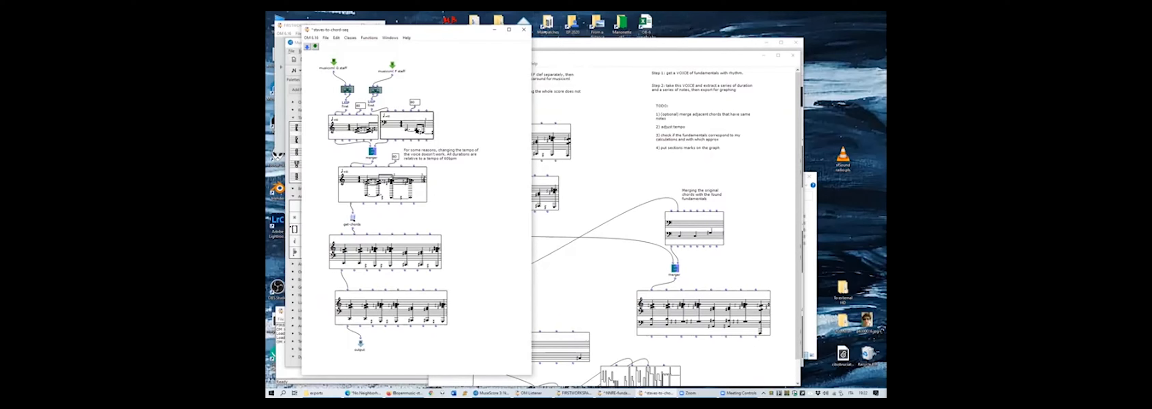
# Step: Examine the merger box, the merged VOICE box with its info, and the get-chords box in the subpatch
pyautogui.click(372, 151)
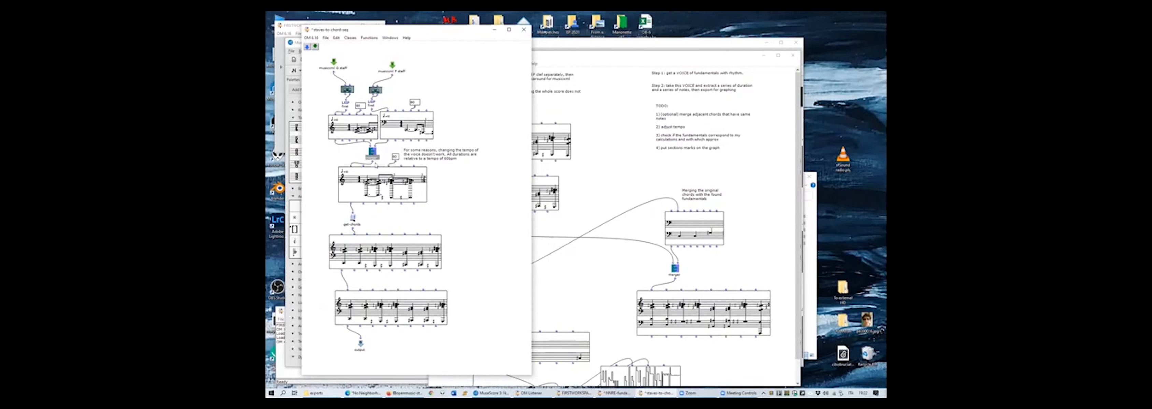
pyautogui.click(382, 188)
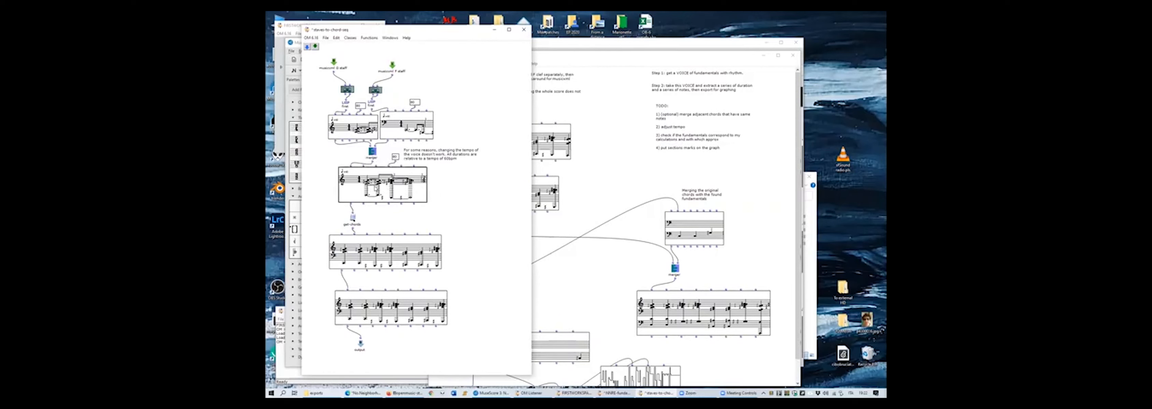
pyautogui.rightClick(398, 188)
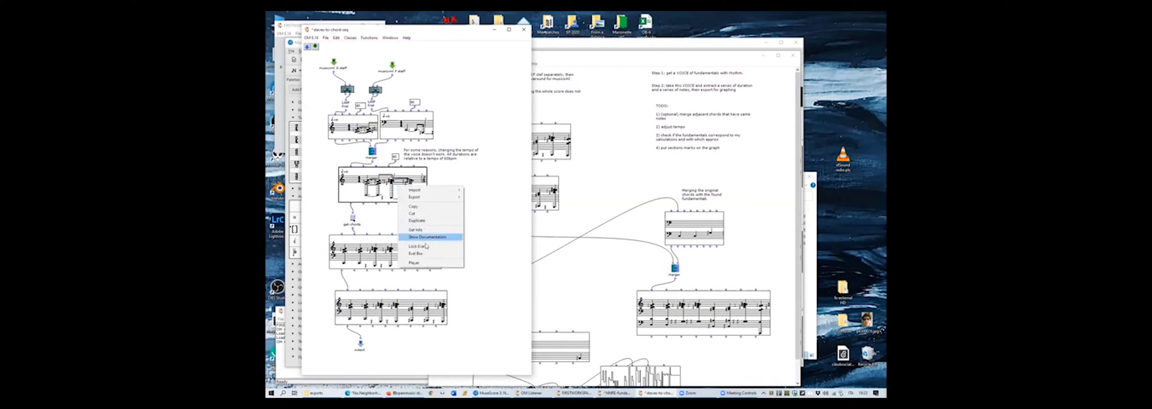
pyautogui.click(420, 229)
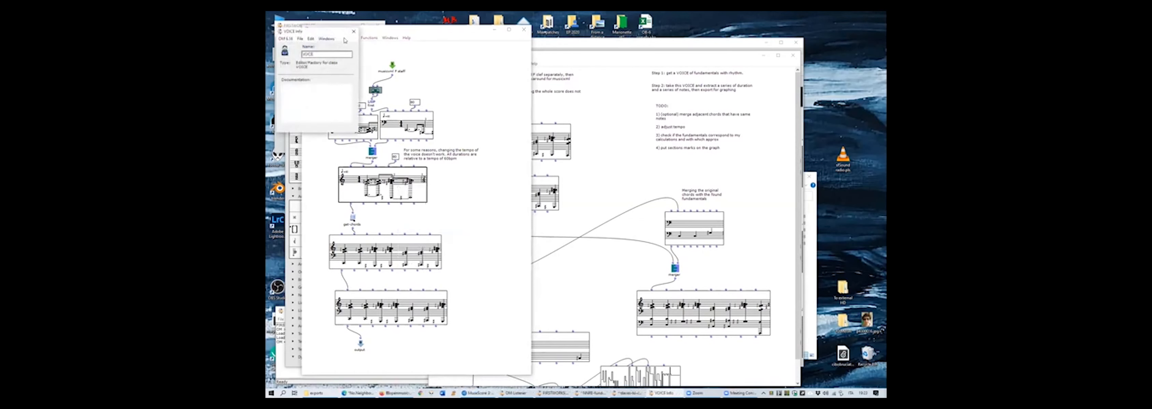
pyautogui.click(358, 40)
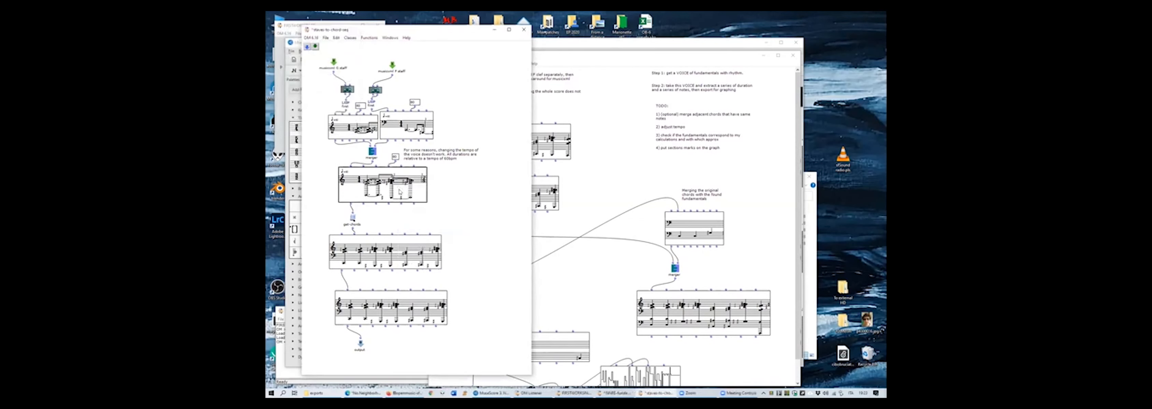
pyautogui.click(352, 218)
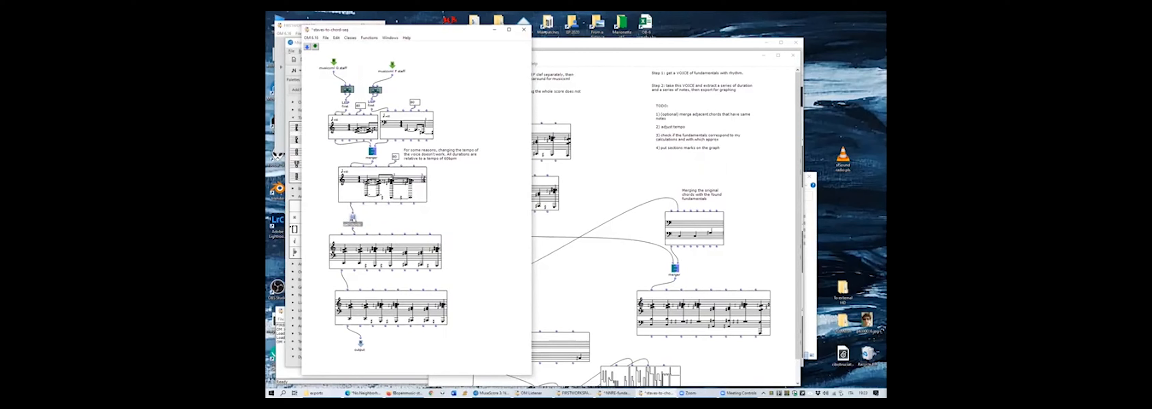
# Step: Delete the lower of the two chord-seq boxes in the subpatch and connect the remaining chord-seq directly to the output
pyautogui.click(380, 250)
pyautogui.click(388, 304)
pyautogui.click(385, 252)
pyautogui.click(389, 304)
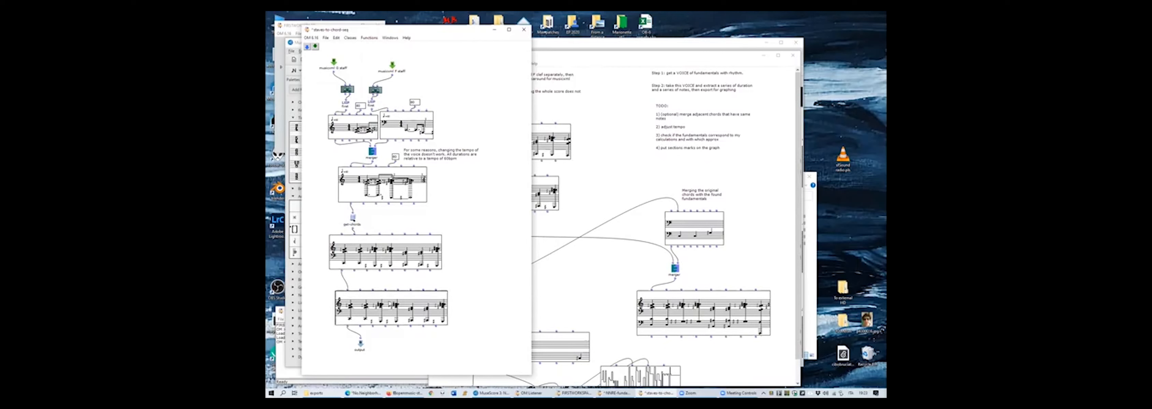
pyautogui.press('Delete')
pyautogui.moveTo(342, 271)
pyautogui.mouseDown()
pyautogui.moveTo(357, 335)
pyautogui.moveTo(345, 273)
pyautogui.mouseUp()
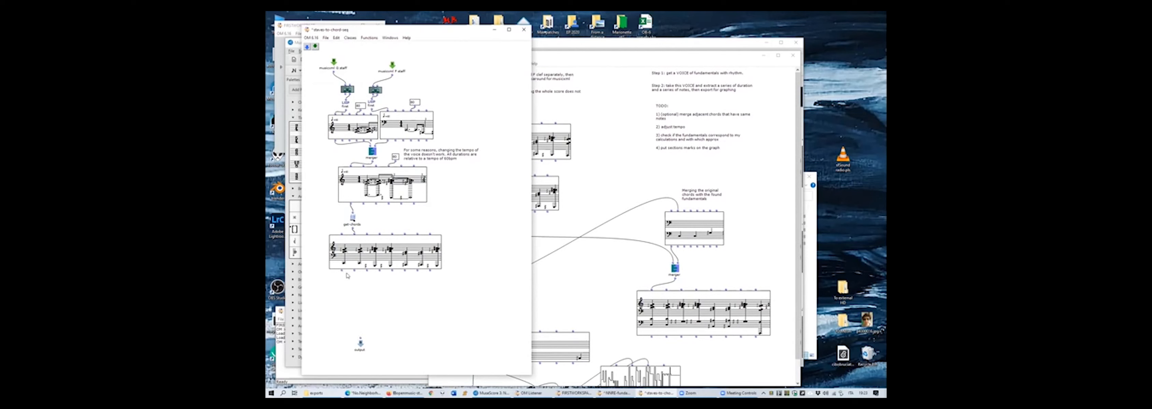
pyautogui.hotkey('ctrl', 'z')
pyautogui.press('Delete')
pyautogui.moveTo(341, 271); pyautogui.dragTo(360, 340)
# Step: Check the subpatch alongside the main patch, close its window, and return to the chord-seq below the staves-to-chord-seq box
pyautogui.click(582, 270)
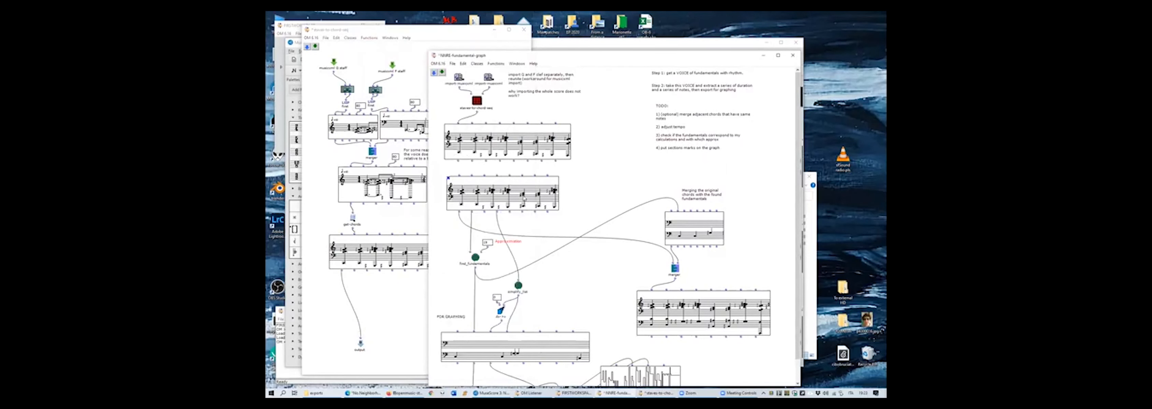
pyautogui.click(375, 303)
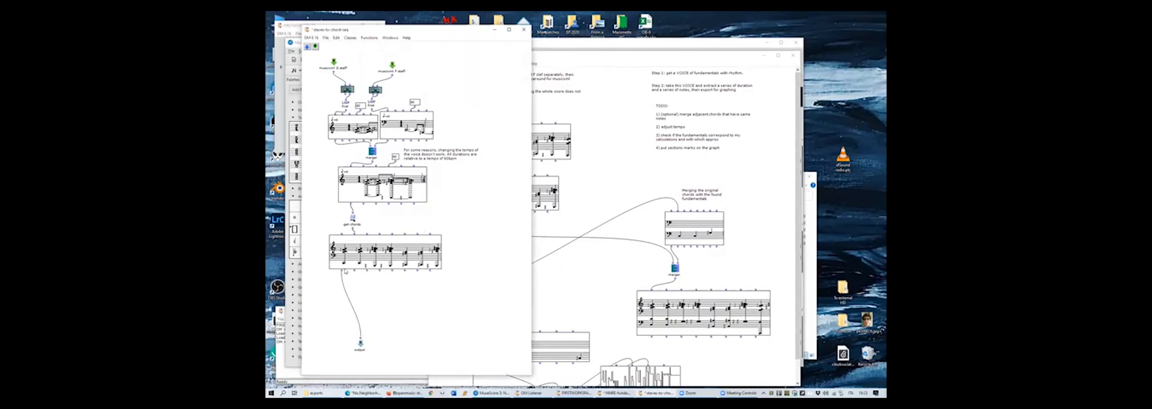
pyautogui.click(615, 178)
pyautogui.click(476, 105)
pyautogui.click(415, 66)
pyautogui.moveTo(482, 30); pyautogui.dragTo(461, 70)
pyautogui.click(503, 70)
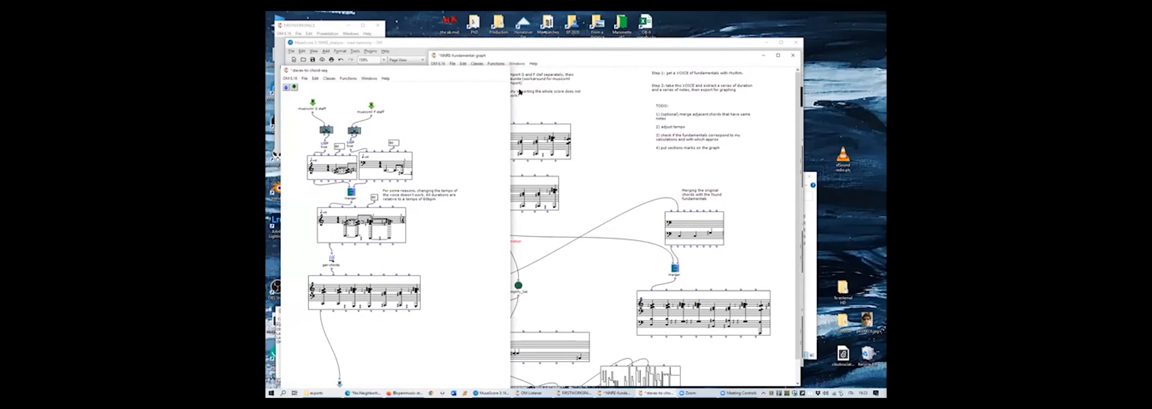
pyautogui.click(561, 154)
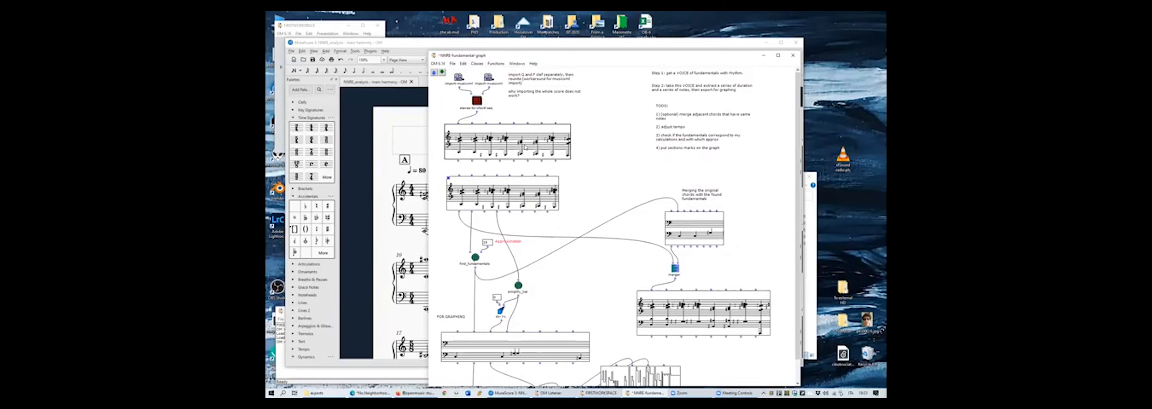
# Step: Reopen the staves-to-chord-seq subpatch and inspect the merged VOICE box's notation in its score editor
pyautogui.doubleClick(478, 102)
pyautogui.moveTo(433, 74); pyautogui.dragTo(511, 50)
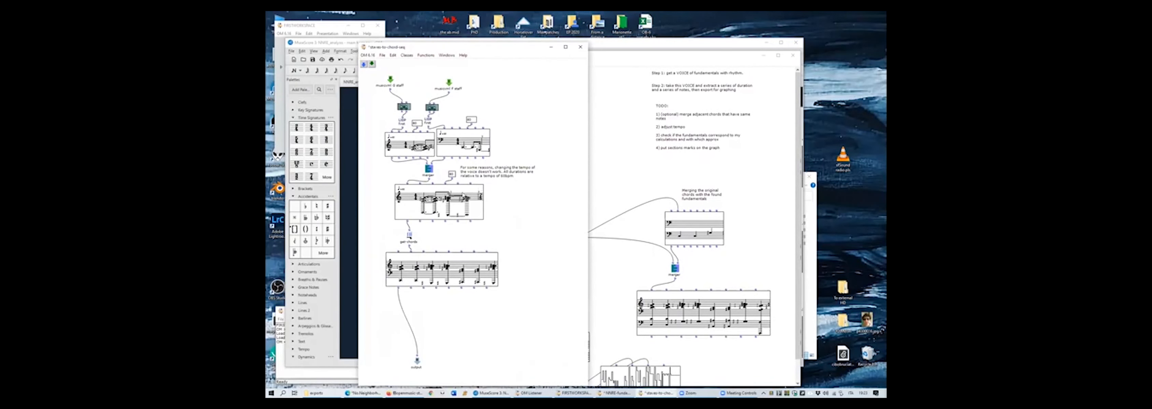
pyautogui.click(404, 192)
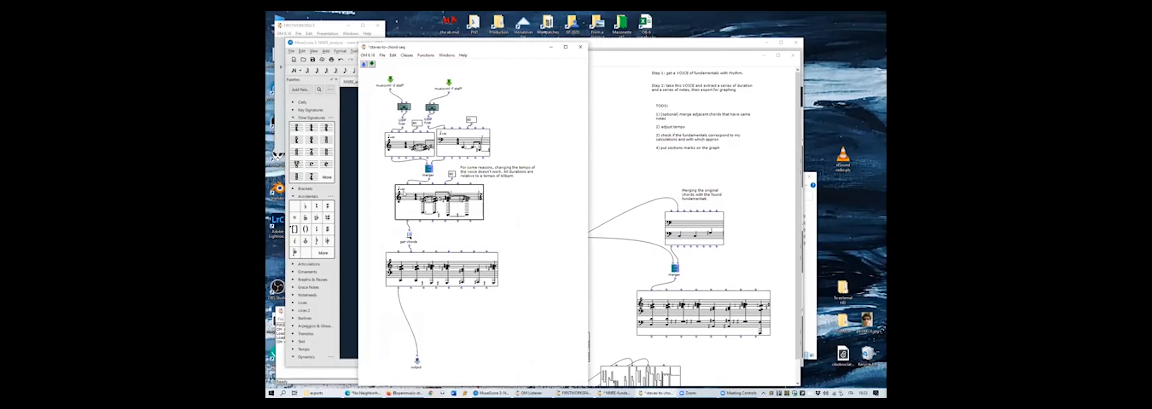
pyautogui.doubleClick(404, 192)
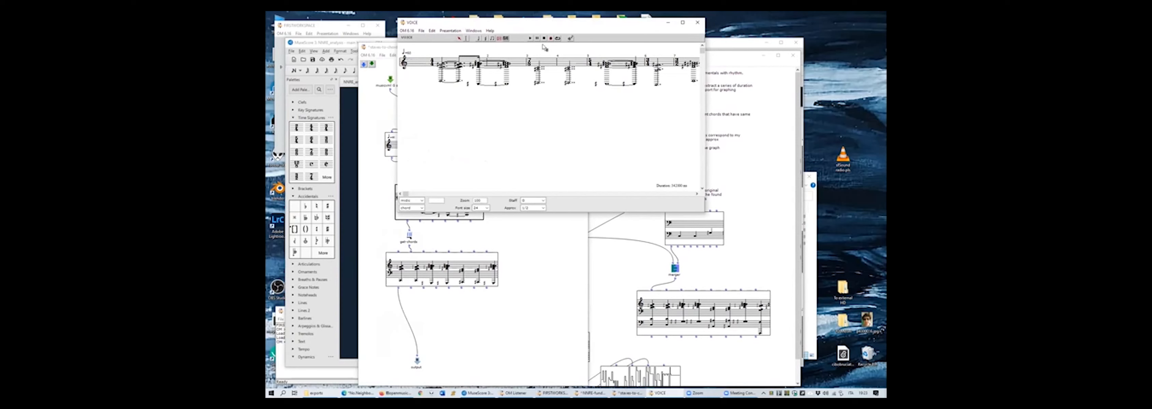
pyautogui.moveTo(438, 23); pyautogui.dragTo(439, 69)
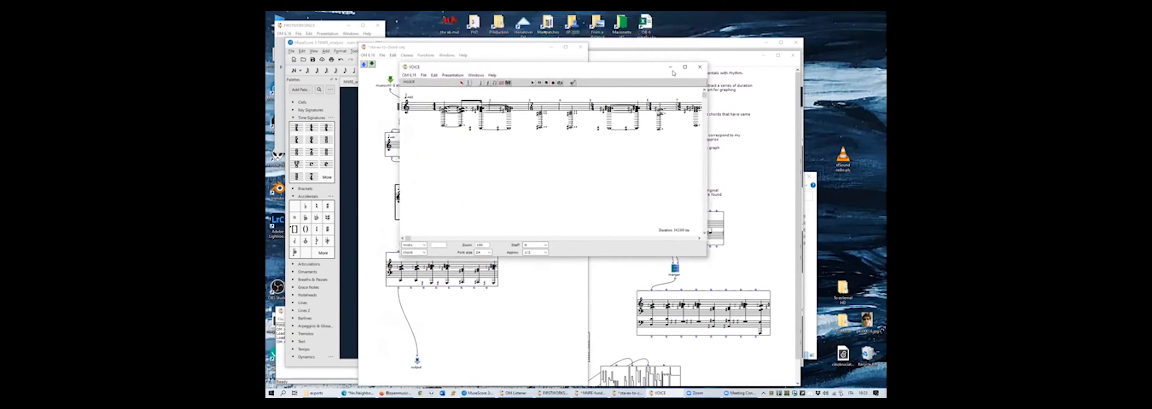
pyautogui.click(699, 67)
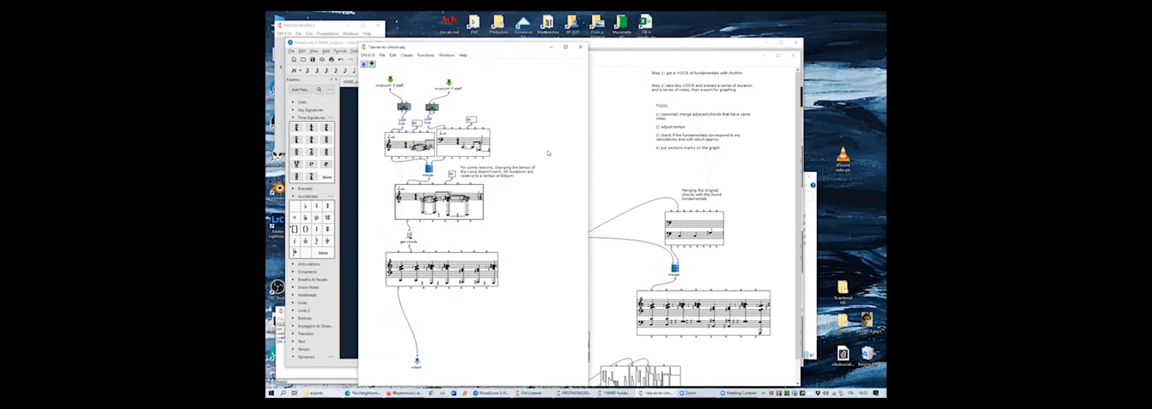
# Step: Widen the subpatch window and add an enlarged VOICE box with its score preview in the free space beside the merged VOICE
pyautogui.click(452, 174)
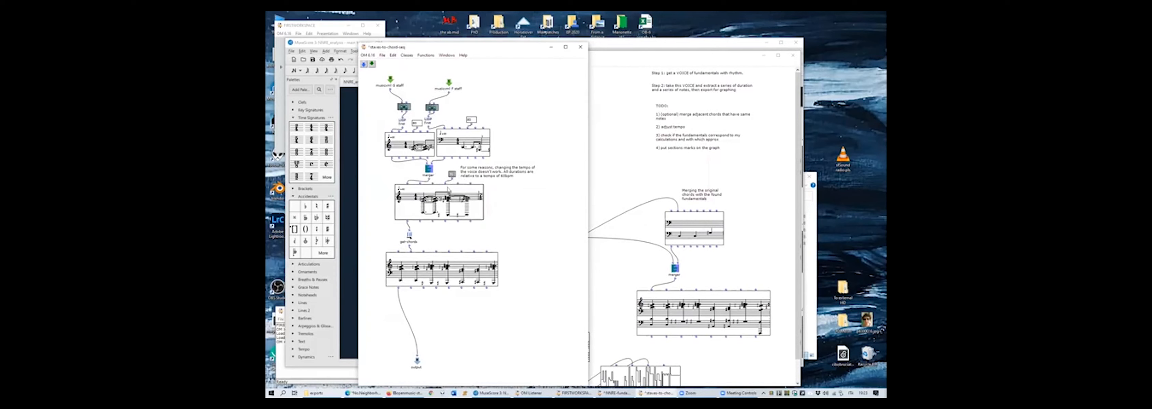
pyautogui.click(532, 204)
pyautogui.moveTo(587, 206); pyautogui.dragTo(655, 208)
pyautogui.doubleClick(541, 211)
pyautogui.write('voice')
pyautogui.press('Return')
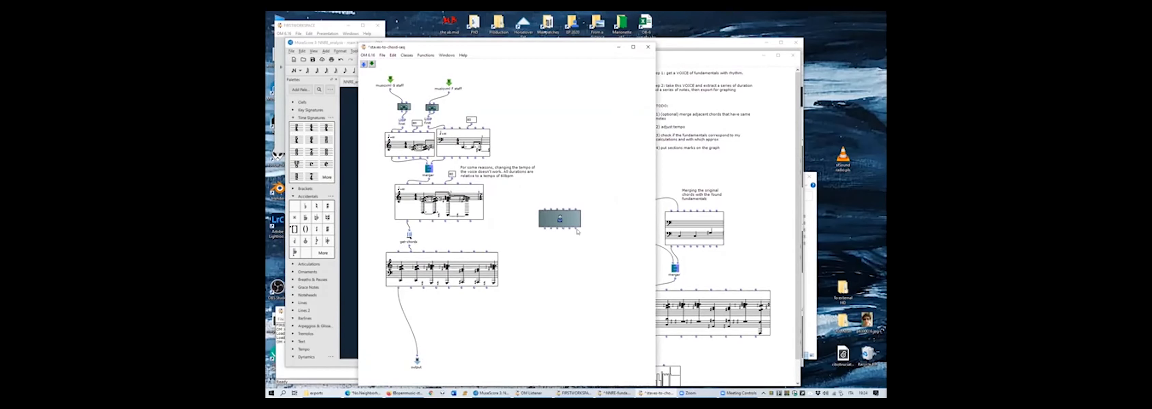
pyautogui.press('m')
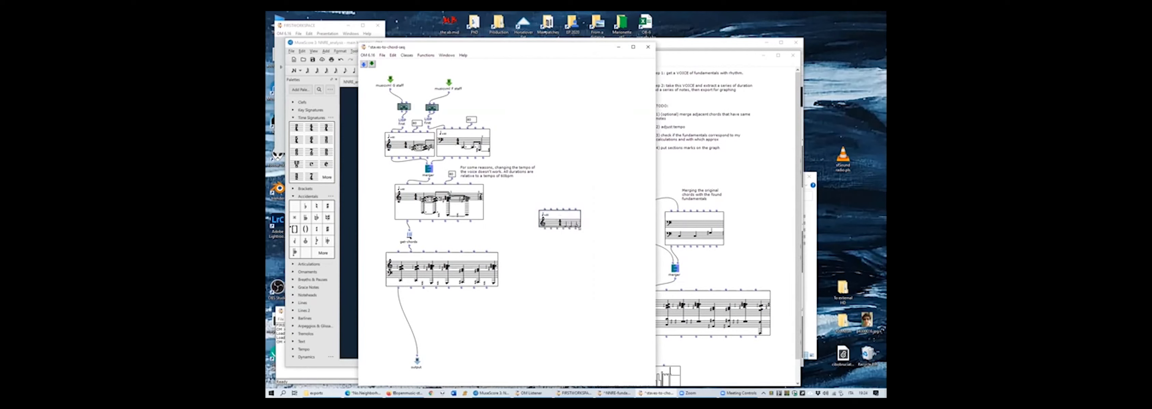
pyautogui.moveTo(579, 229); pyautogui.dragTo(613, 250)
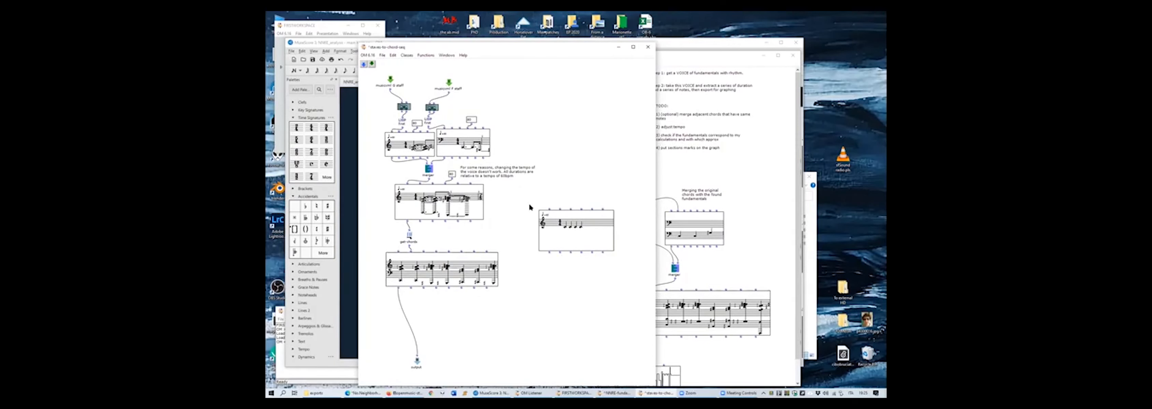
pyautogui.click(613, 251)
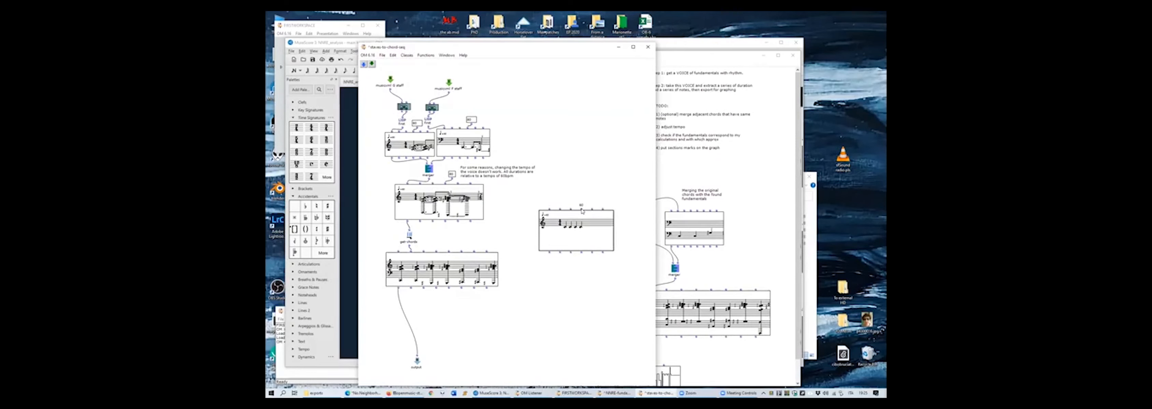
# Step: Attach a value box of 80 to the new VOICE box's tempo input and evaluate the VOICE
pyautogui.moveTo(583, 205); pyautogui.dragTo(581, 211)
pyautogui.doubleClick(583, 200)
pyautogui.write('80')
pyautogui.click(584, 213)
pyautogui.press('v')
# Step: Connect the merged VOICE's second and third outputs to the same inputs of the new VOICE box and evaluate it
pyautogui.moveTo(423, 212); pyautogui.dragTo(424, 218)
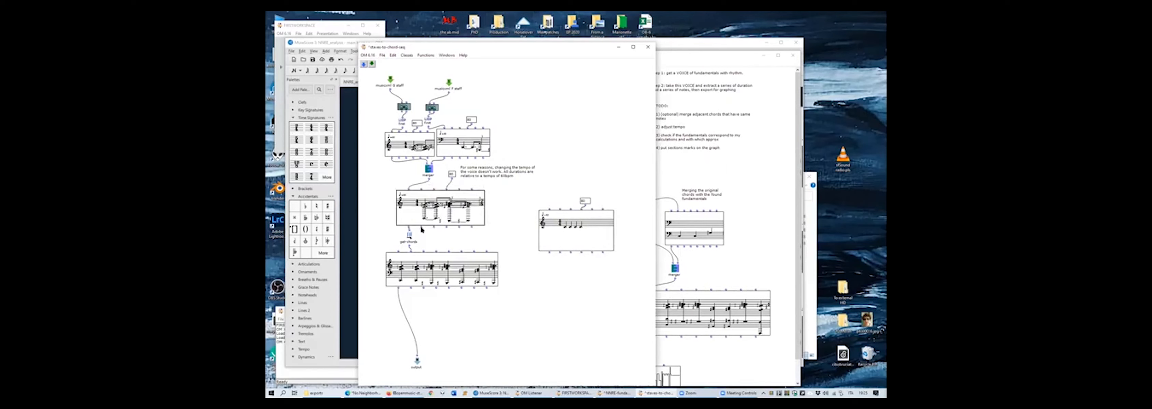
pyautogui.moveTo(421, 228); pyautogui.dragTo(560, 209)
pyautogui.moveTo(433, 227); pyautogui.dragTo(571, 212)
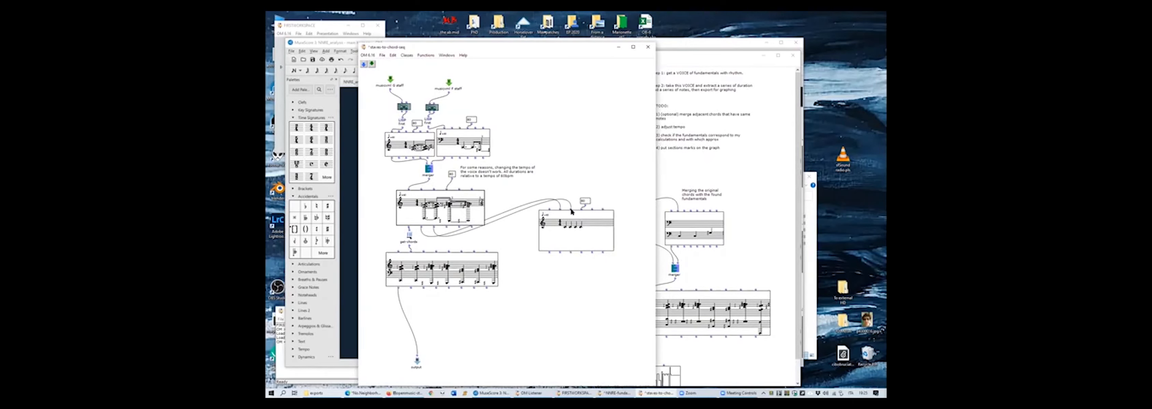
pyautogui.press('v')
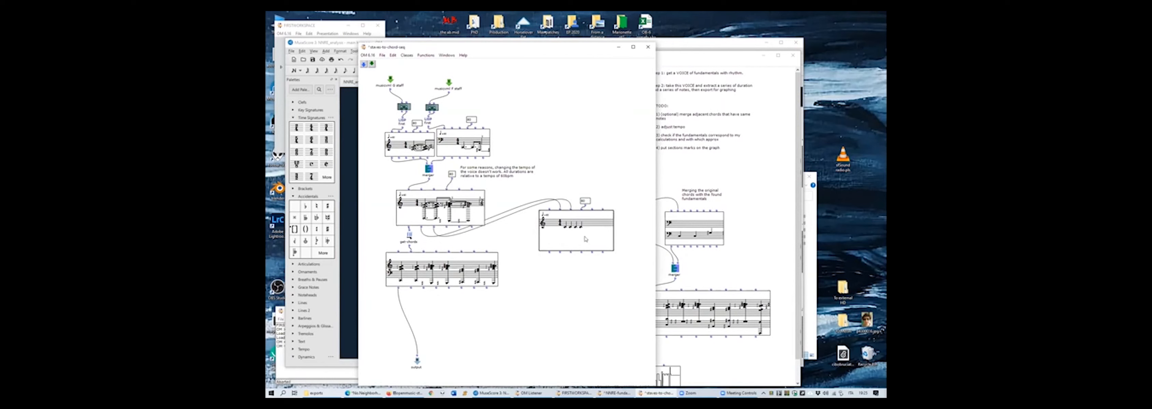
pyautogui.click(507, 234)
pyautogui.click(566, 234)
pyautogui.press('v')
# Step: Check the OM Listener for messages while evaluating the new VOICE box again
pyautogui.click(531, 393)
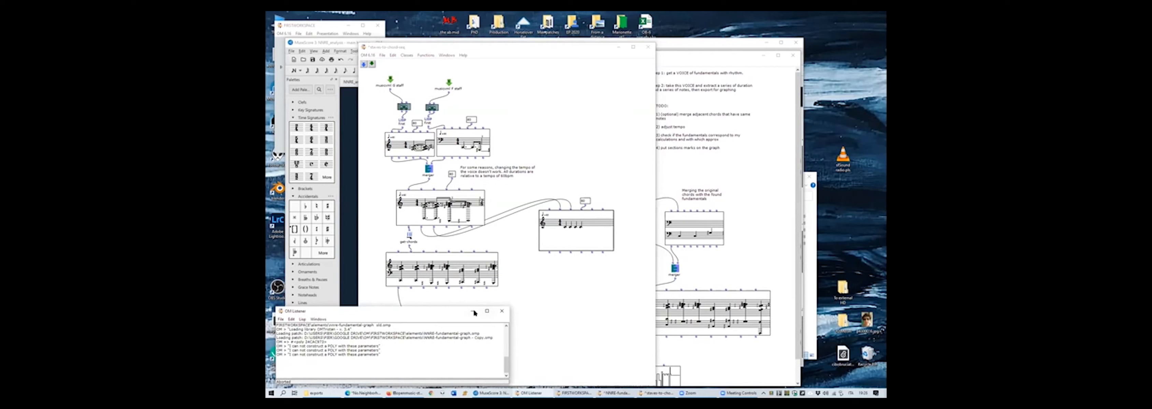
pyautogui.click(588, 271)
pyautogui.click(566, 238)
pyautogui.press('v')
pyautogui.click(310, 363)
pyautogui.click(555, 276)
# Step: Try to refresh the new VOICE box by toggling both VOICE boxes' score previews and evaluating again
pyautogui.click(433, 211)
pyautogui.rightClick(434, 211)
pyautogui.click(410, 208)
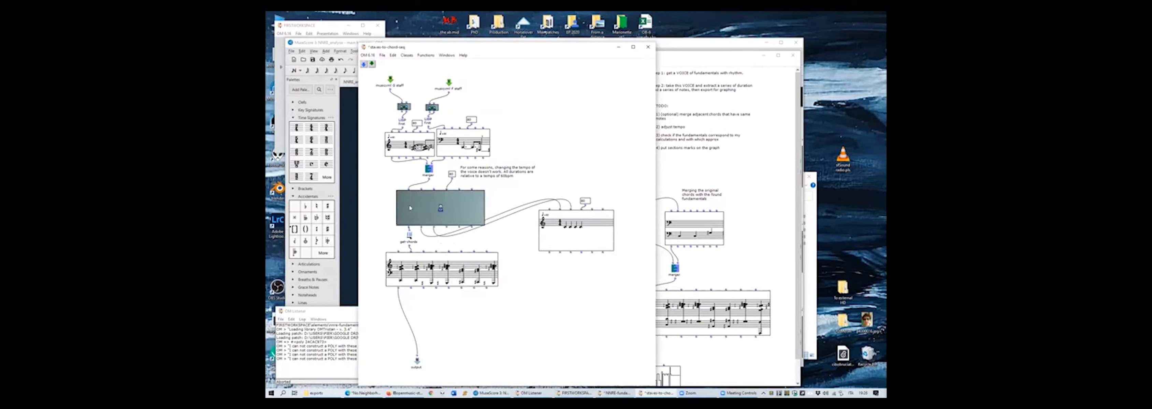
pyautogui.press('m')
pyautogui.click(565, 234)
pyautogui.press('m')
pyautogui.press('m')
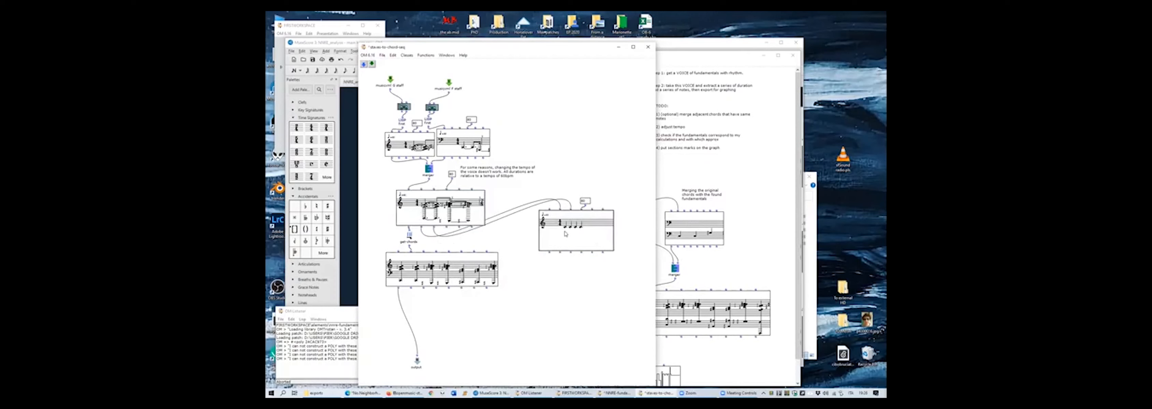
pyautogui.press('v')
# Step: Move the chord-seq box down, lock the merged VOICE box, and evaluate the new VOICE box from it
pyautogui.moveTo(452, 275); pyautogui.dragTo(454, 289)
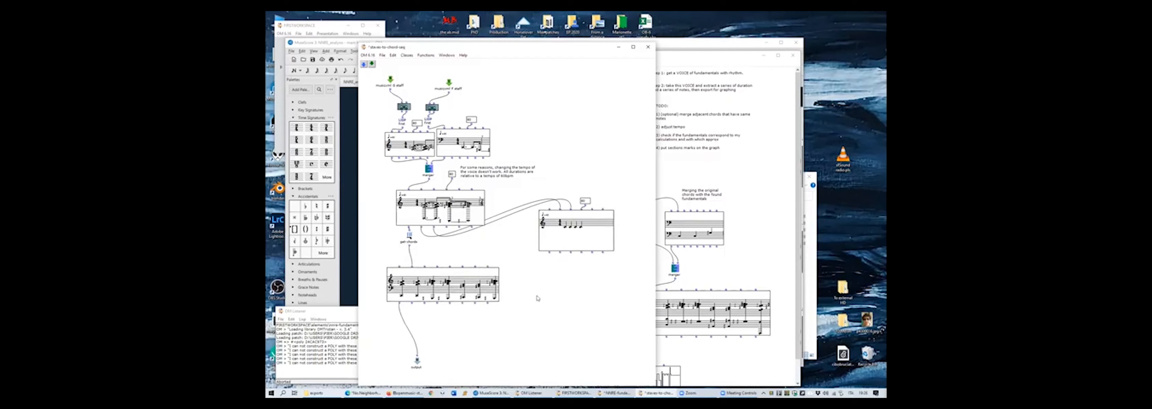
pyautogui.click(443, 215)
pyautogui.press('b')
pyautogui.click(573, 242)
pyautogui.press('v')
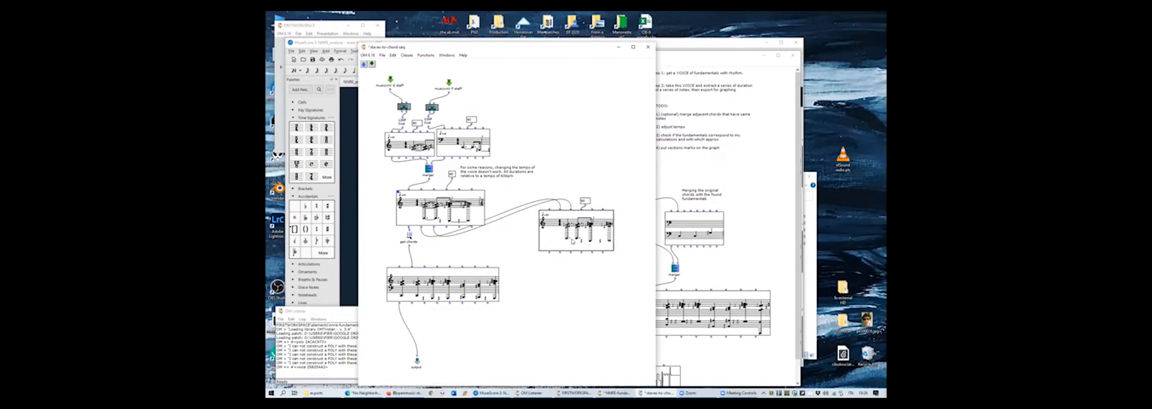
# Step: Widen the new VOICE box and reposition it and the get-chords box to make room for rewiring
pyautogui.moveTo(638, 250); pyautogui.dragTo(640, 252)
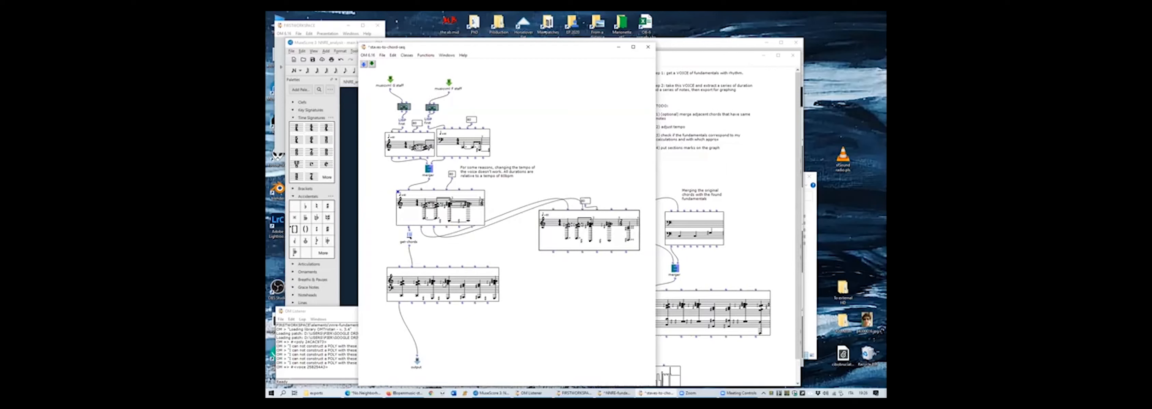
pyautogui.moveTo(408, 235); pyautogui.dragTo(409, 253)
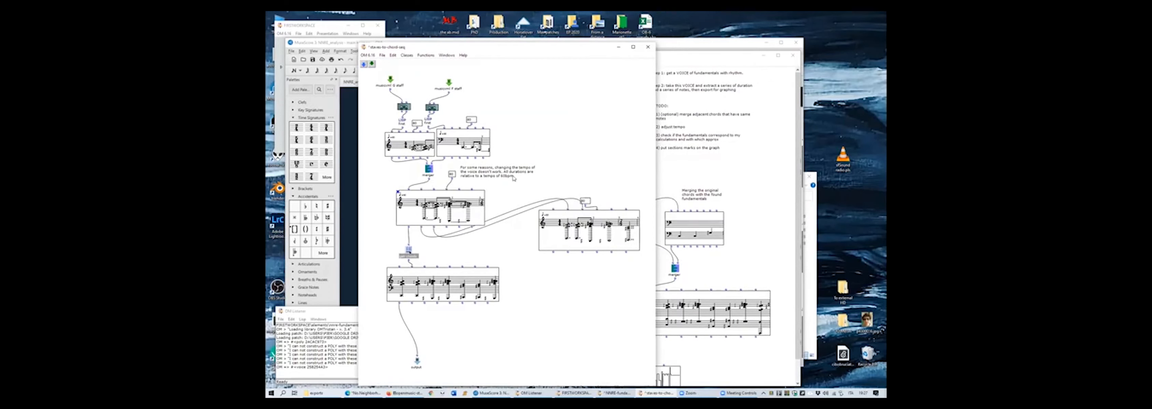
pyautogui.click(691, 167)
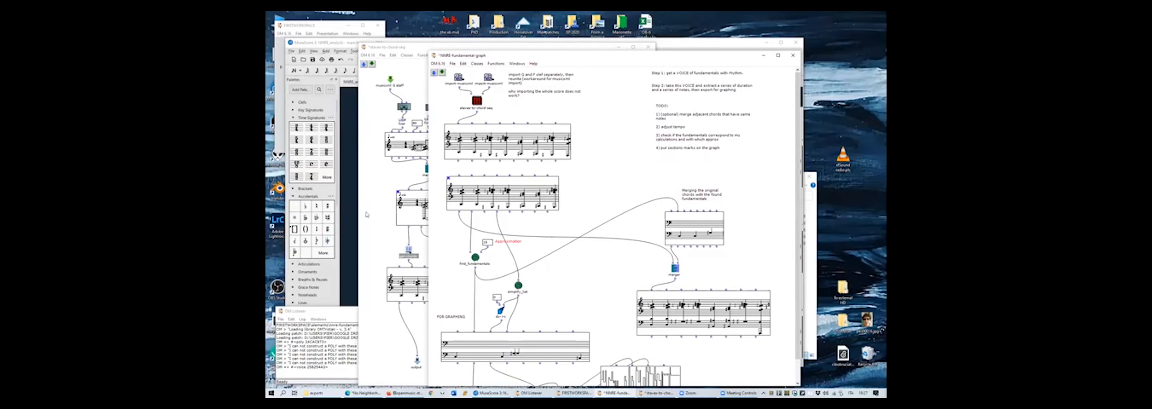
pyautogui.click(378, 212)
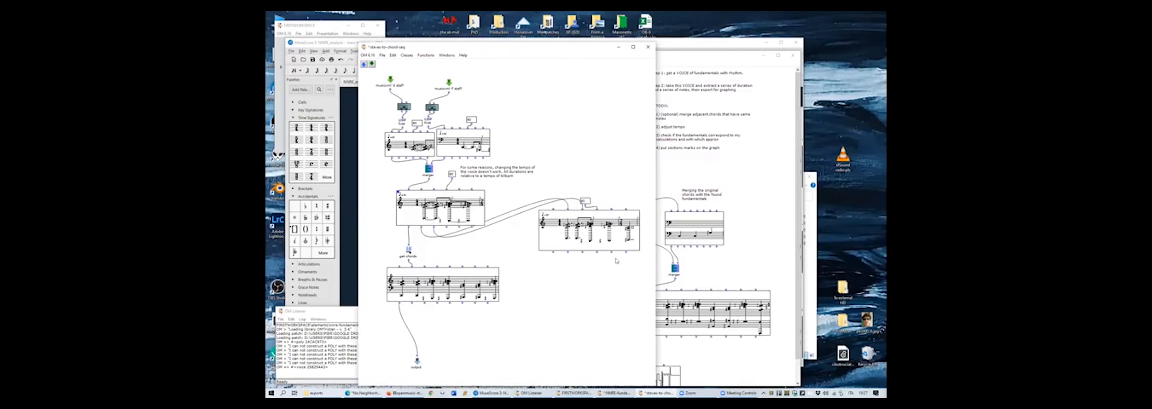
pyautogui.moveTo(576, 242); pyautogui.dragTo(566, 243)
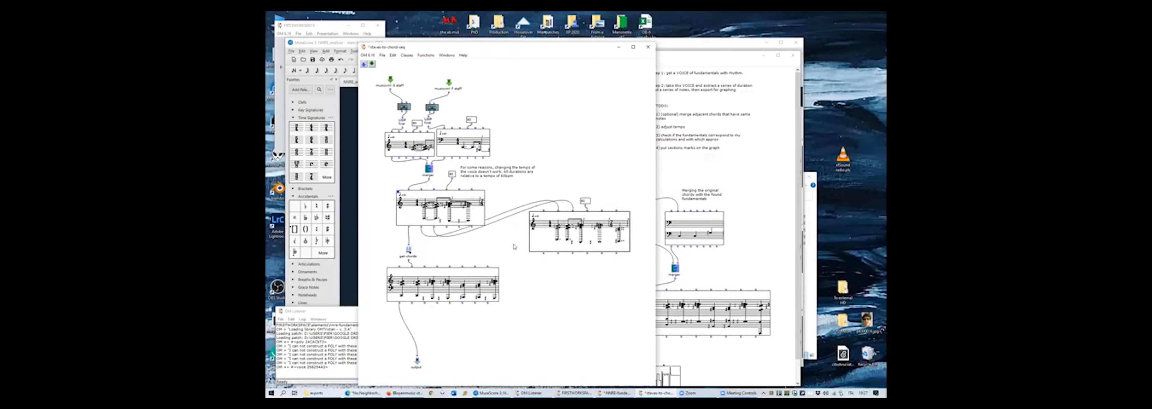
# Step: Replace the merged VOICE connection to get-chords with one from the new VOICE's first output, and evaluate the chord-seq
pyautogui.click(409, 239)
pyautogui.press('Delete')
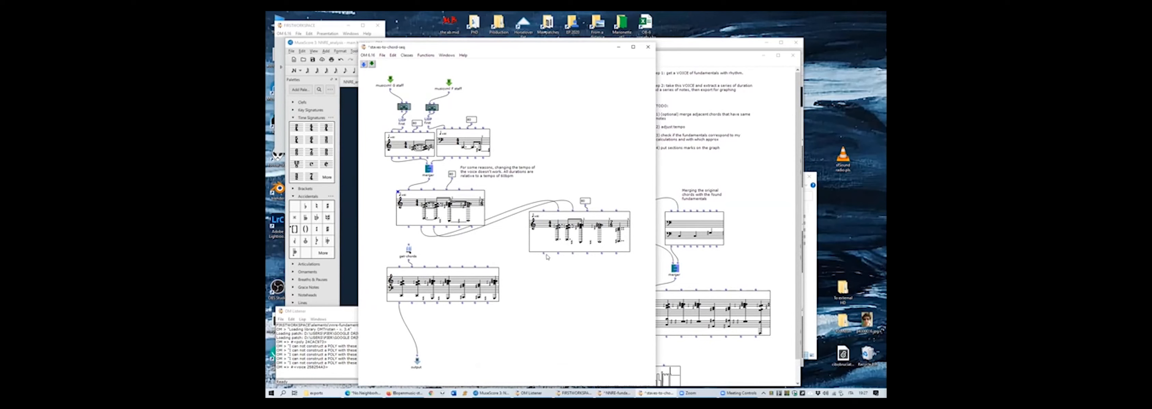
pyautogui.moveTo(542, 253); pyautogui.dragTo(408, 245)
pyautogui.click(427, 288)
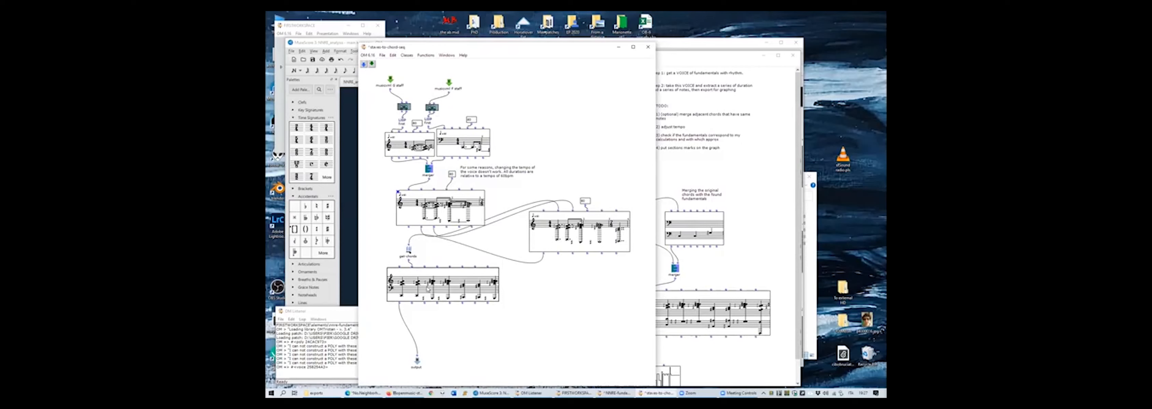
pyautogui.press('v')
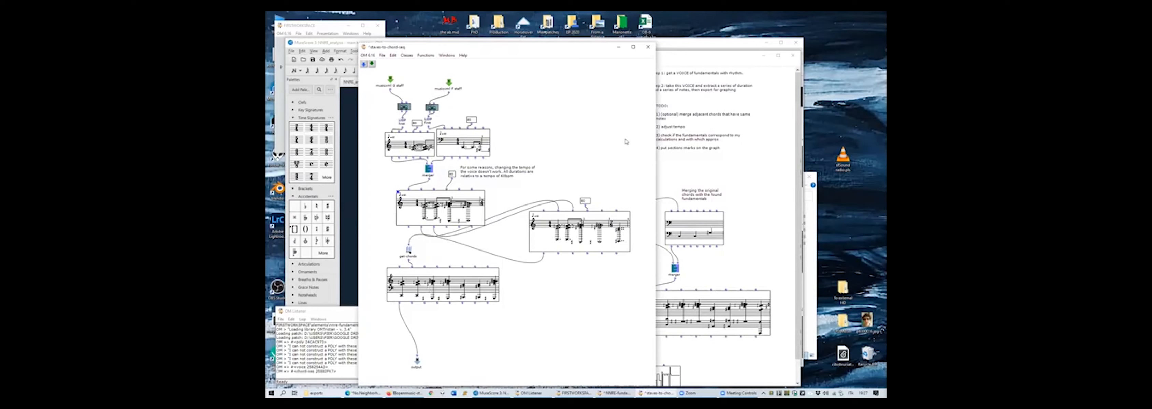
# Step: Close and reopen the subpatch, and move the get-chords and chord-seq boxes further down
pyautogui.click(647, 48)
pyautogui.doubleClick(477, 101)
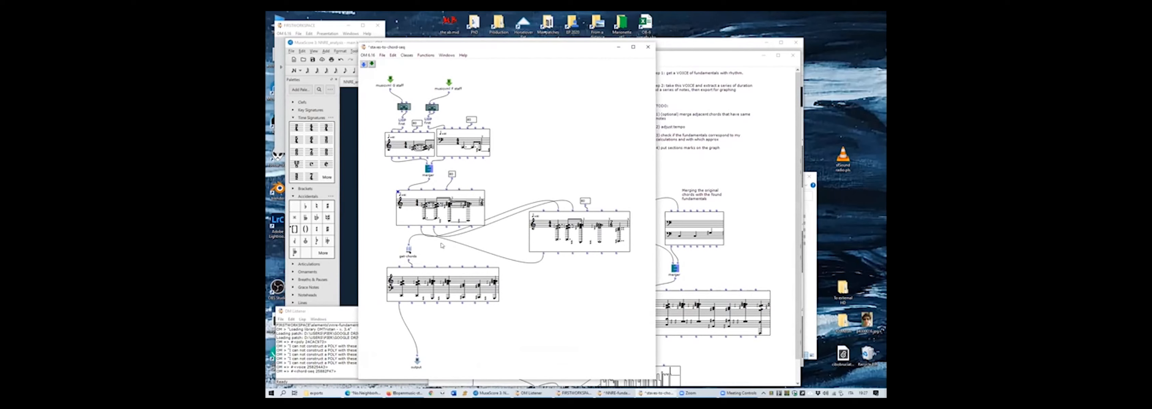
pyautogui.moveTo(418, 281); pyautogui.dragTo(422, 309)
pyautogui.click(545, 326)
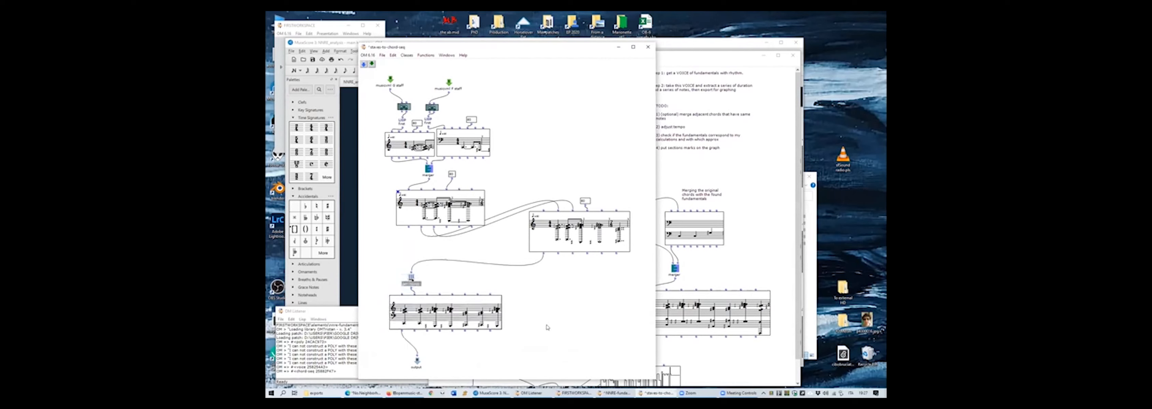
# Step: Delete the three old tempo value boxes attached to the merged VOICE and the two staff VOICE boxes
pyautogui.click(452, 174)
pyautogui.press('Delete')
pyautogui.click(416, 124)
pyautogui.press('Delete')
pyautogui.click(471, 120)
pyautogui.press('Delete')
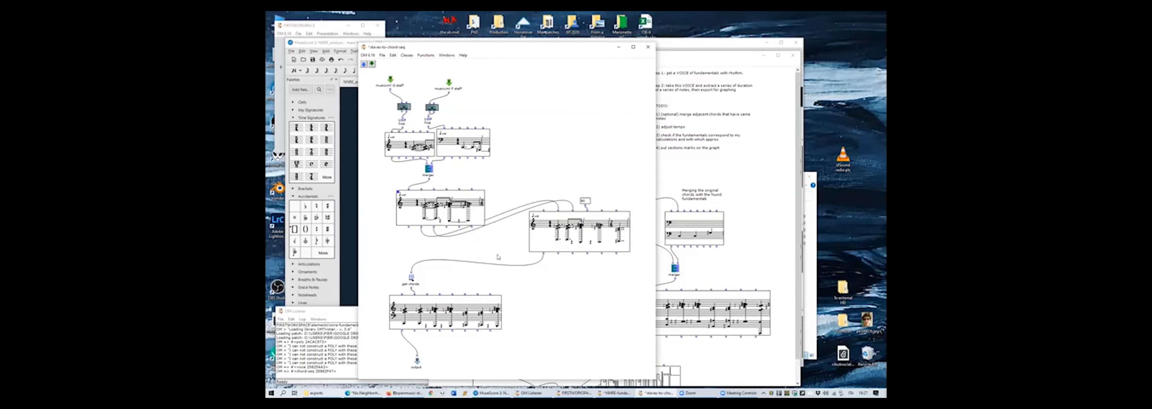
# Step: Unlock the merged VOICE box, then close the subpatch and save the main patch
pyautogui.click(416, 211)
pyautogui.press('b')
pyautogui.click(646, 47)
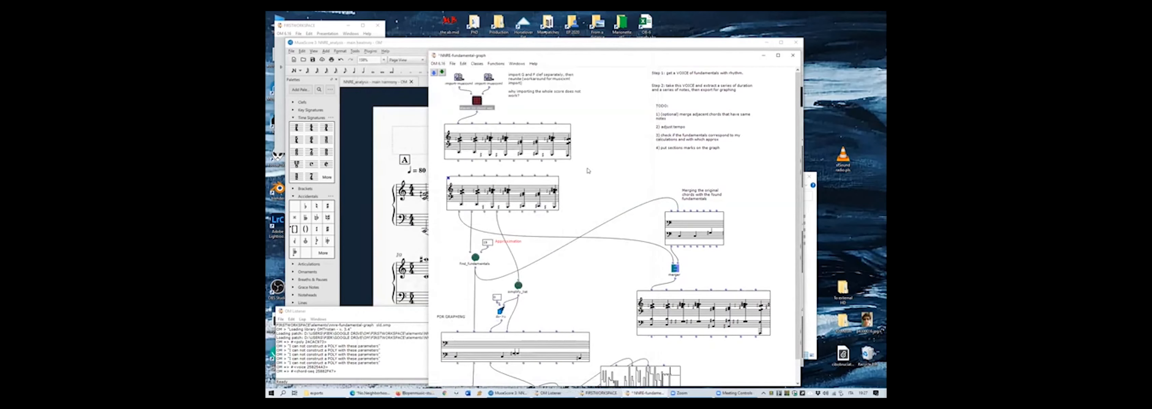
pyautogui.hotkey('ctrl', 's')
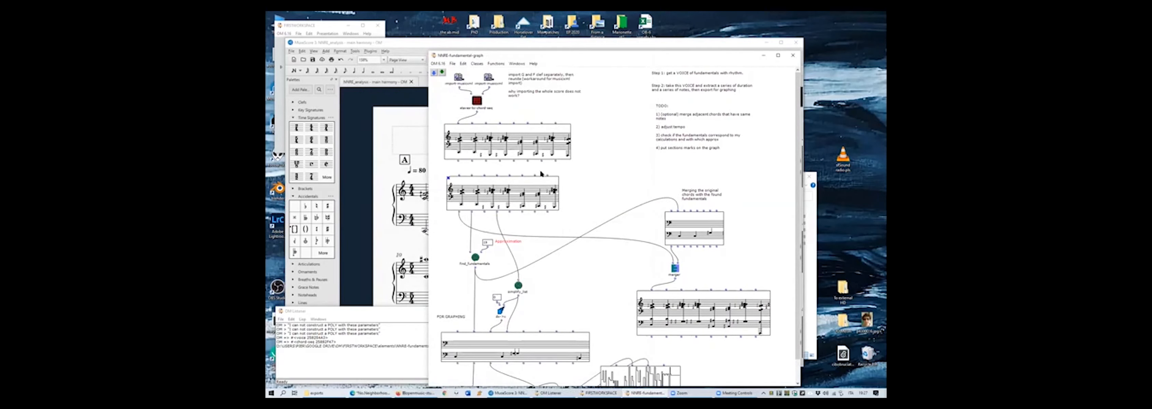
# Step: Evaluate the upper chord-seq in the main patch to update it from the subpatch
pyautogui.click(491, 145)
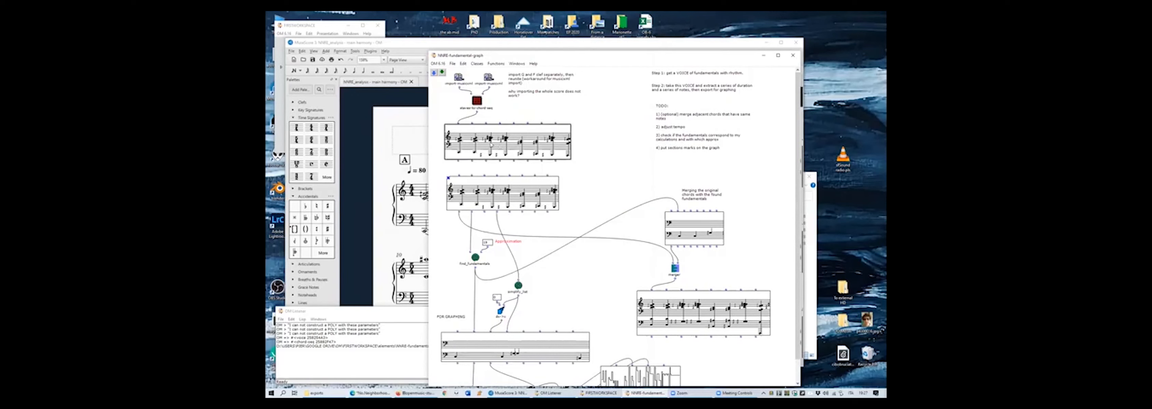
pyautogui.press('v')
pyautogui.doubleClick(604, 186)
pyautogui.doubleClick(605, 178)
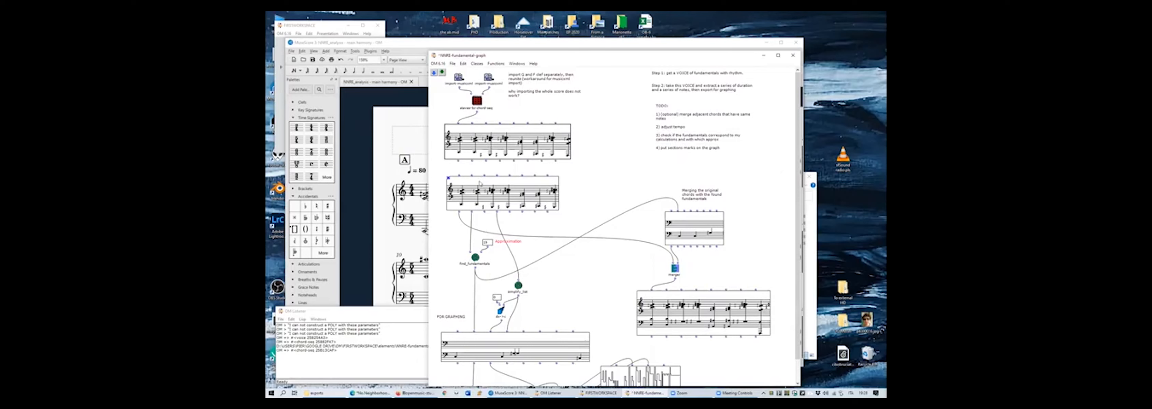
# Step: Unlock the lower chord-seq, lock the updated upper one, and evaluate the lower one to refresh its chords
pyautogui.click(456, 192)
pyautogui.press('b')
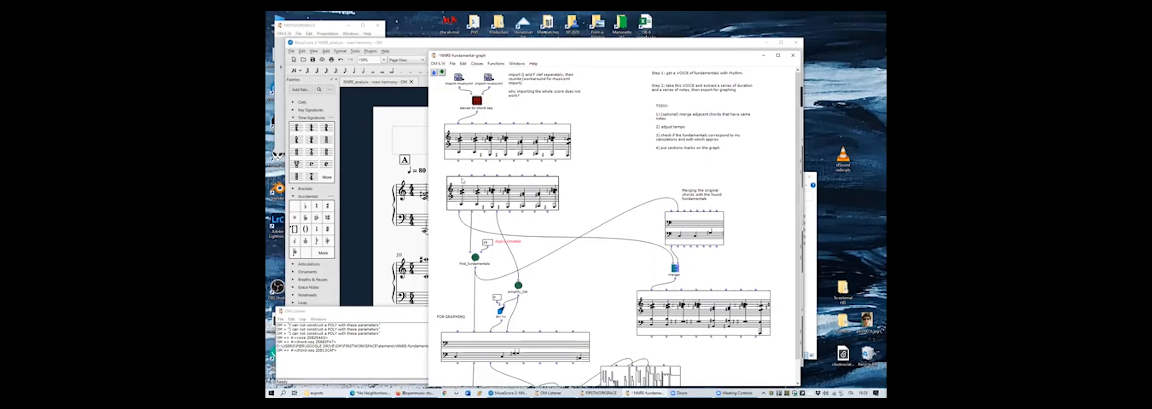
pyautogui.click(478, 148)
pyautogui.press('b')
pyautogui.click(478, 196)
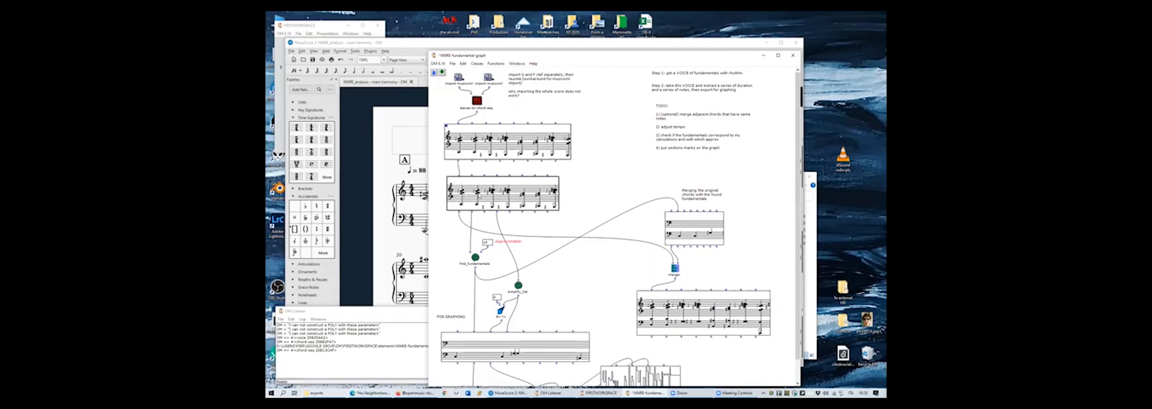
pyautogui.press('v')
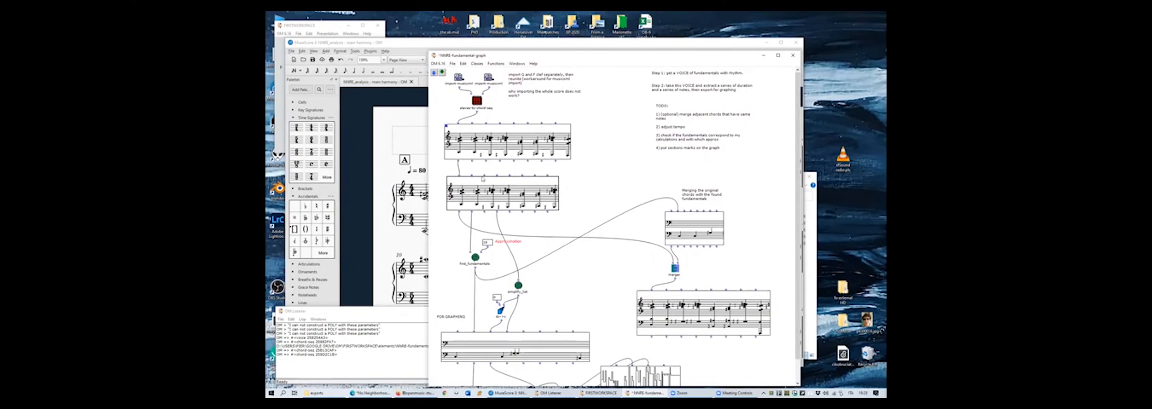
# Step: Lock the lower chord-seq and save the patch
pyautogui.moveTo(448, 72); pyautogui.dragTo(588, 165)
pyautogui.moveTo(445, 169); pyautogui.dragTo(619, 211)
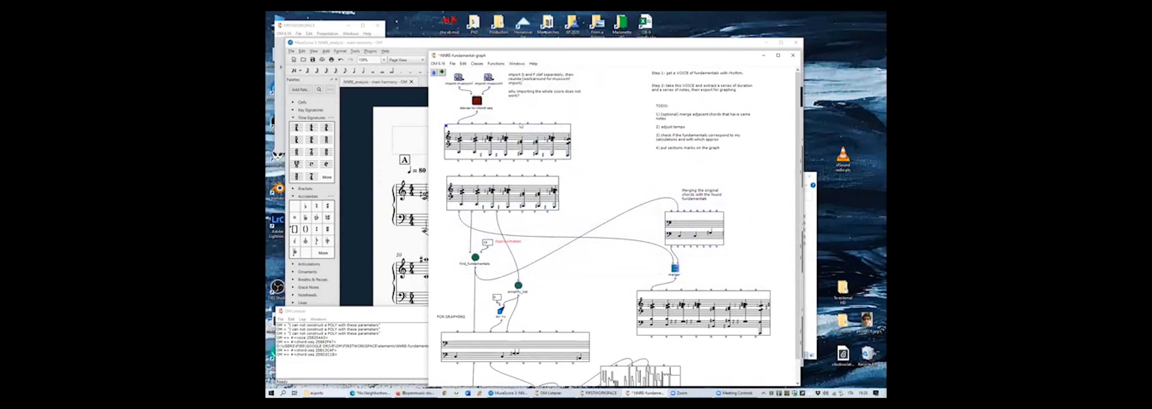
pyautogui.click(496, 192)
pyautogui.press('b')
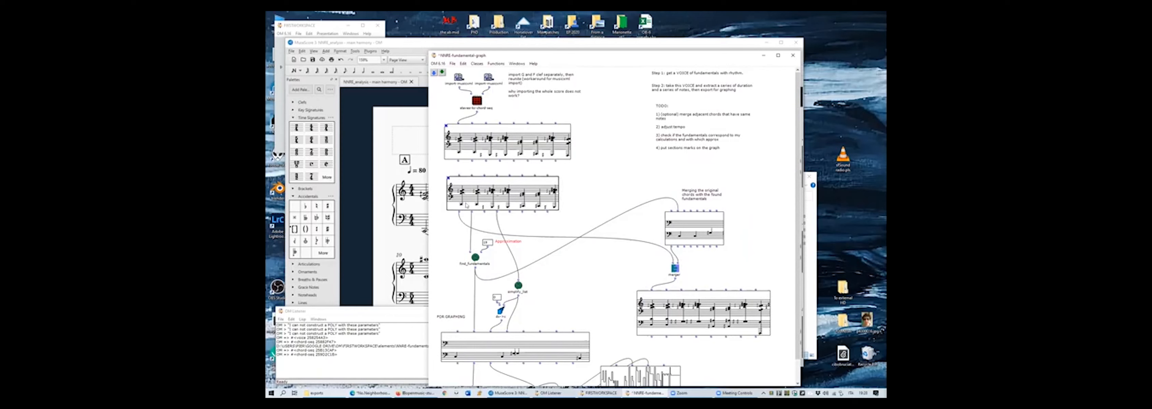
pyautogui.scroll(-2, 484, 205)
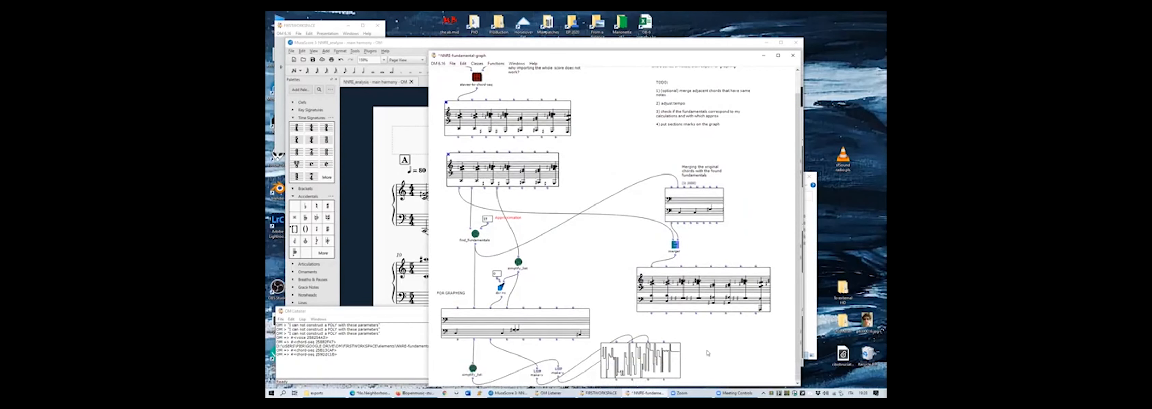
pyautogui.hotkey('ctrl', 's')
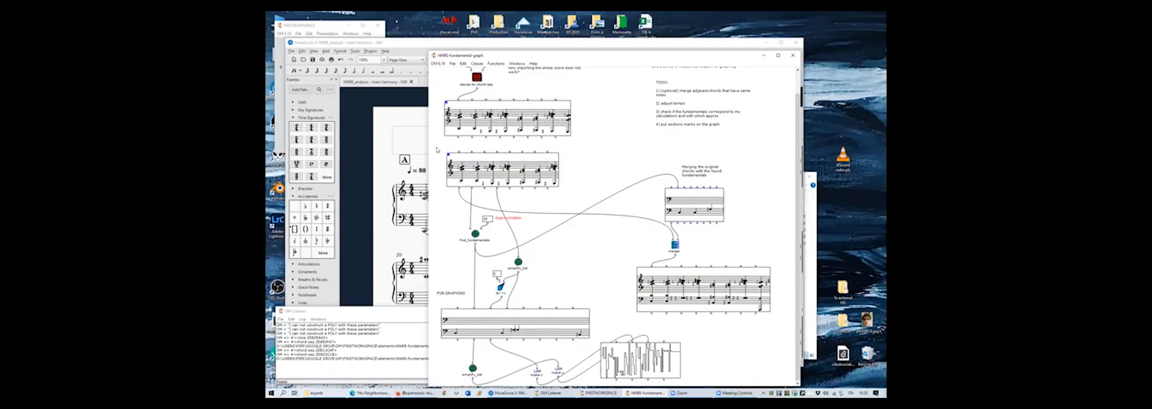
# Step: Switch to MuseScore and examine individual chords in the opening measure of the NNRE analysis score across both staves
pyautogui.click(438, 166)
pyautogui.click(504, 393)
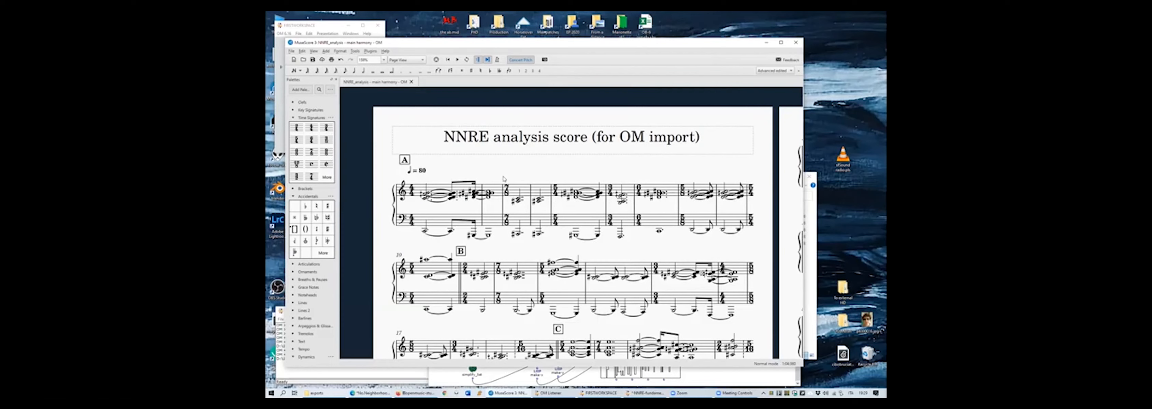
pyautogui.click(426, 220)
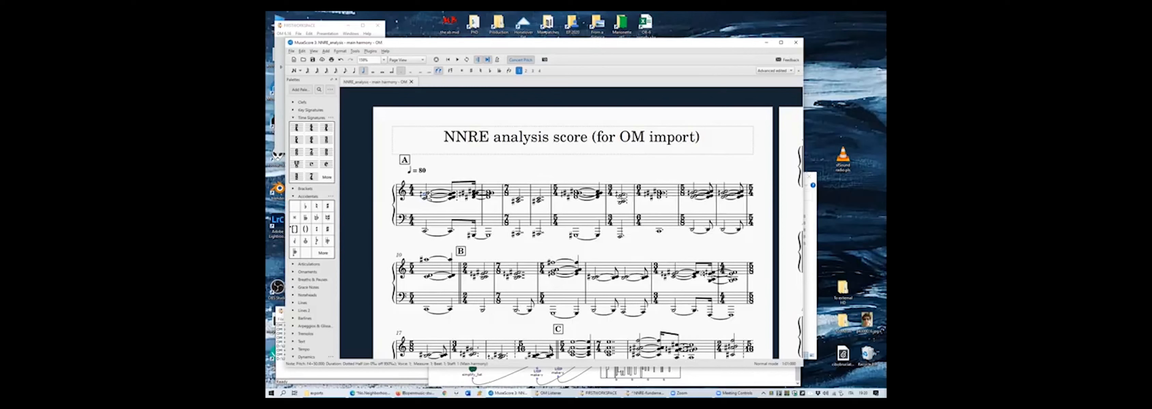
pyautogui.keyDown('shift'); pyautogui.click(423, 231); pyautogui.keyUp('shift')
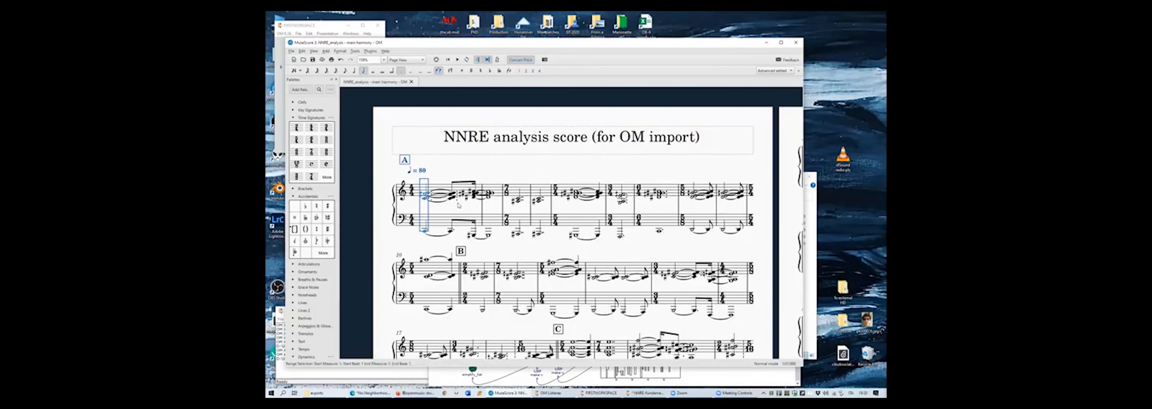
pyautogui.click(475, 192)
pyautogui.keyDown('shift'); pyautogui.click(474, 235); pyautogui.keyUp('shift')
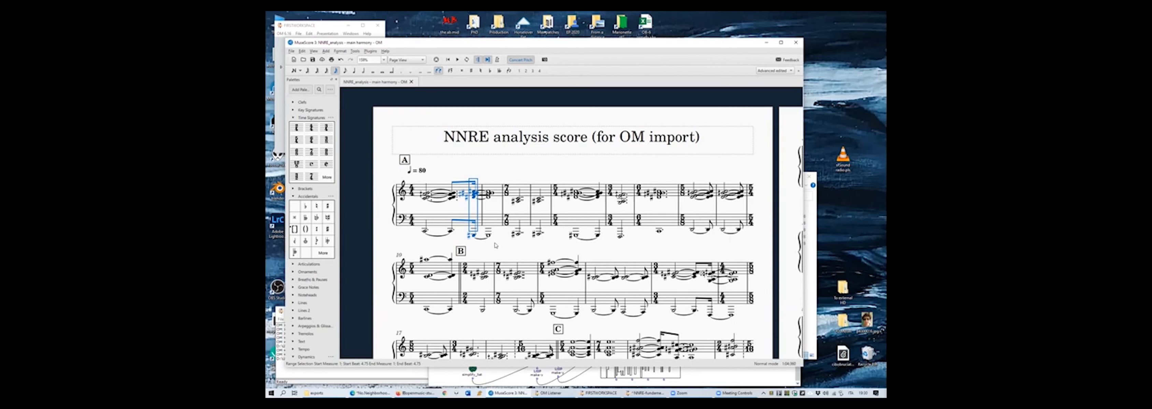
pyautogui.click(530, 243)
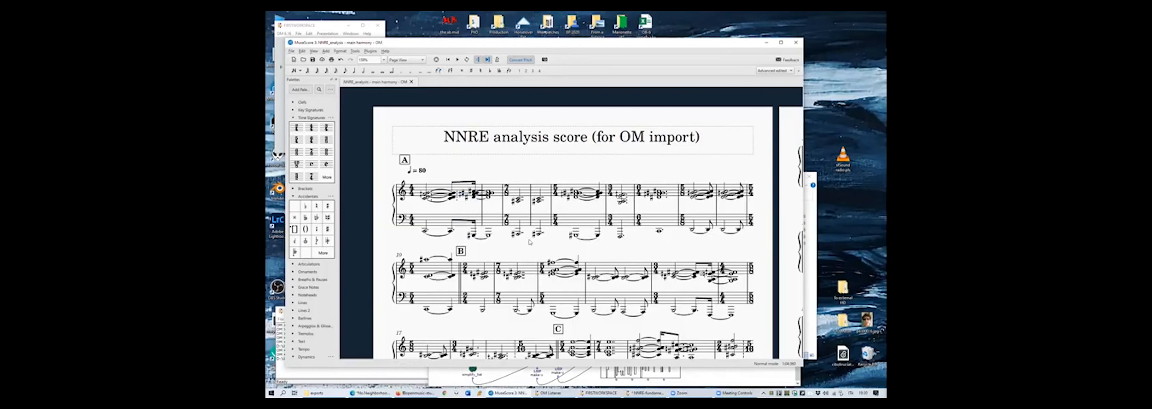
pyautogui.scroll(-1, 573, 261)
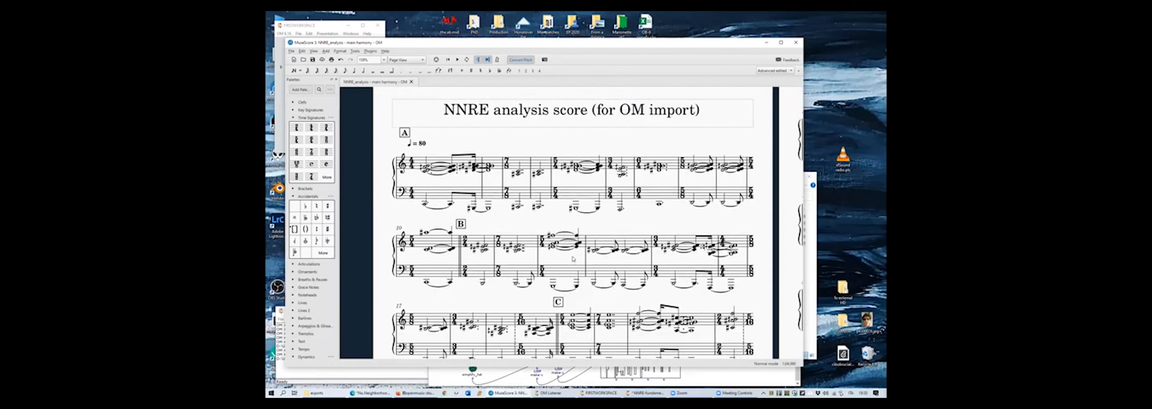
# Step: Switch back to the OpenMusic patch, open the find_fundamentals loop, and move its window clear of the chord-seq boxes
pyautogui.click(722, 378)
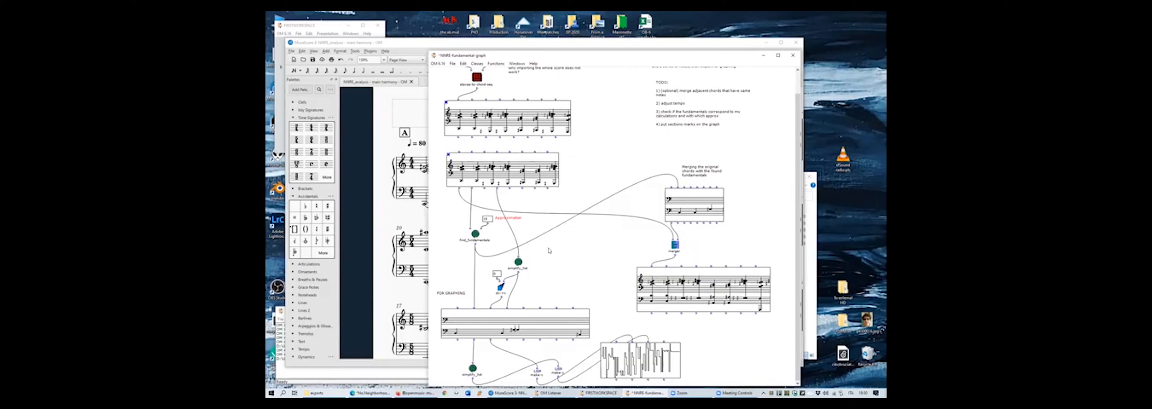
pyautogui.click(502, 175)
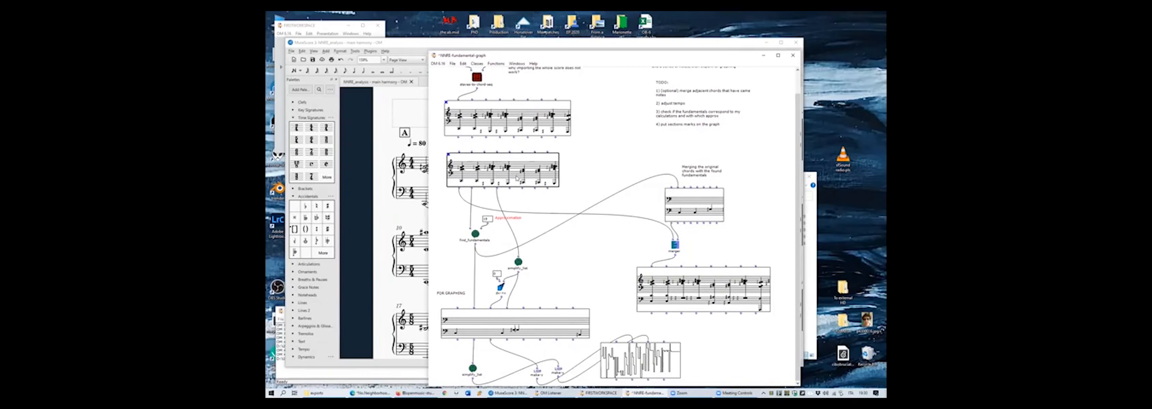
pyautogui.doubleClick(476, 233)
pyautogui.click(508, 135)
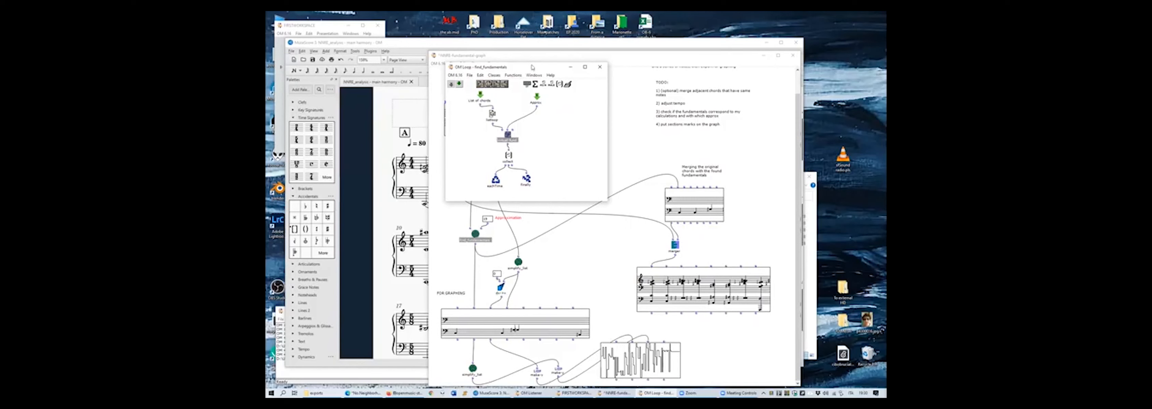
pyautogui.moveTo(527, 66); pyautogui.dragTo(358, 84)
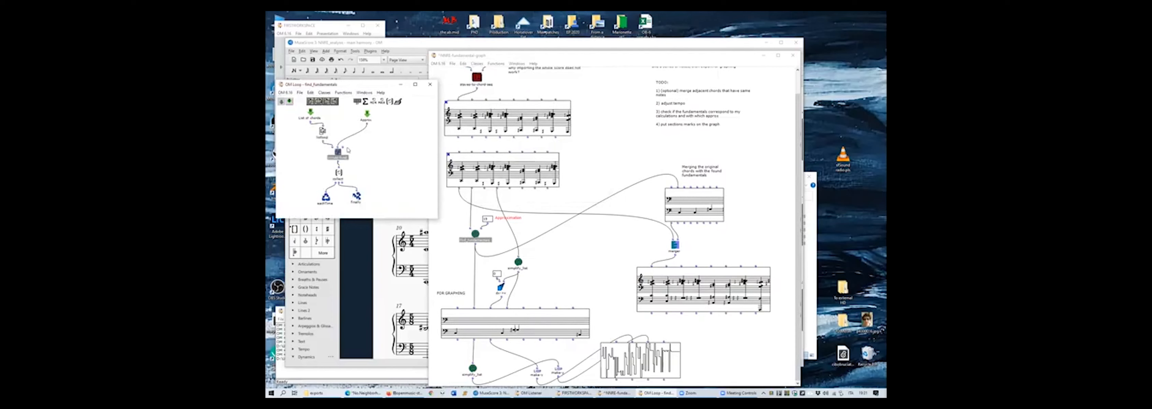
# Step: Examine the list iterator, virtual-fund and collect boxes inside the find_fundamentals loop
pyautogui.click(322, 131)
pyautogui.click(337, 153)
pyautogui.click(340, 174)
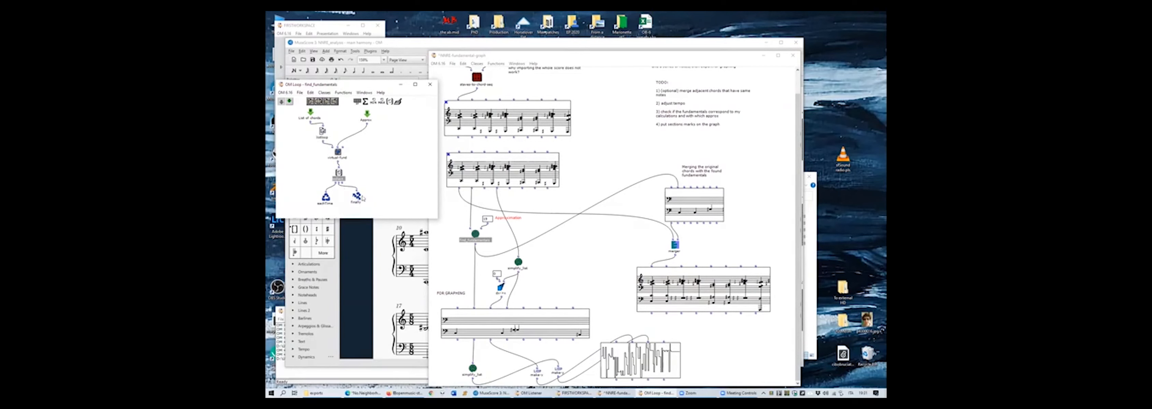